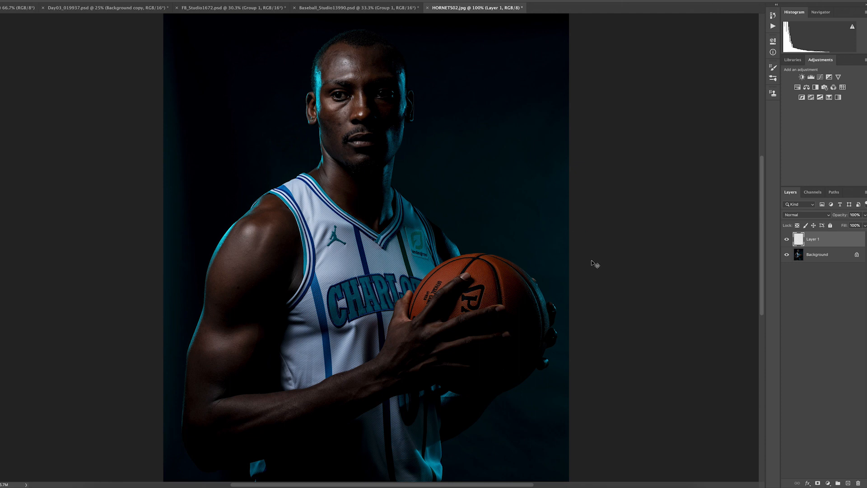
# - Paint a soft white brush spot on Layer 1 over the dark background beside the basketball player's head
pyautogui.press('b')
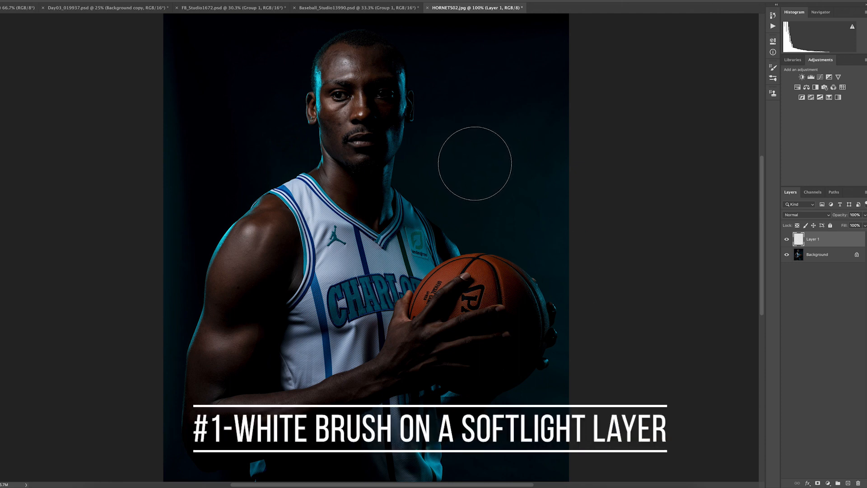
pyautogui.click(478, 165)
pyautogui.click(472, 165)
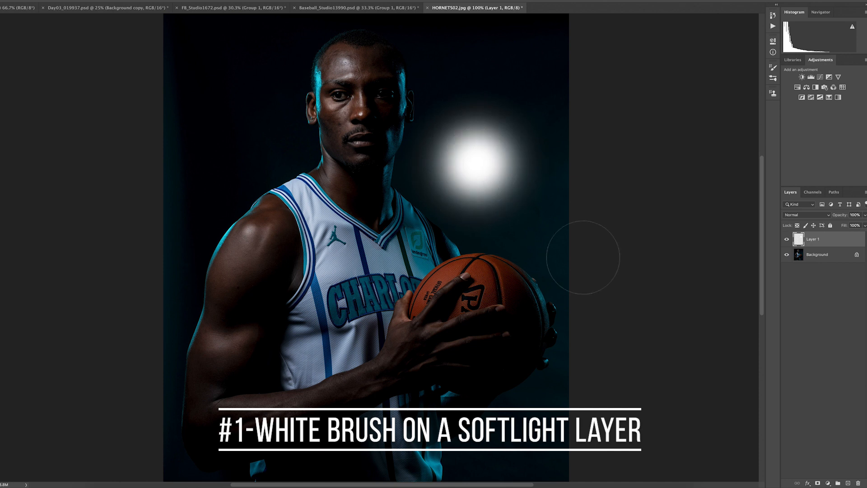
# - Set Layer 1 to the Soft Light blend mode and move its white spot over the lettering on the jersey
pyautogui.click(813, 219)
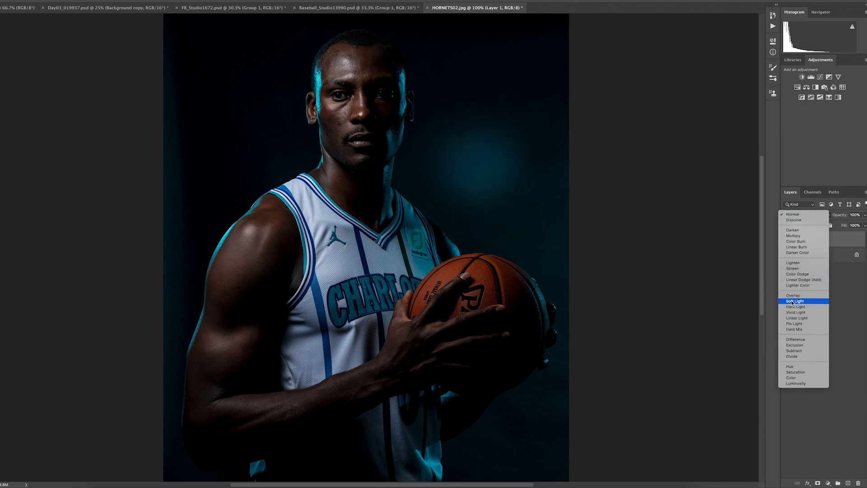
pyautogui.click(793, 295)
pyautogui.click(824, 218)
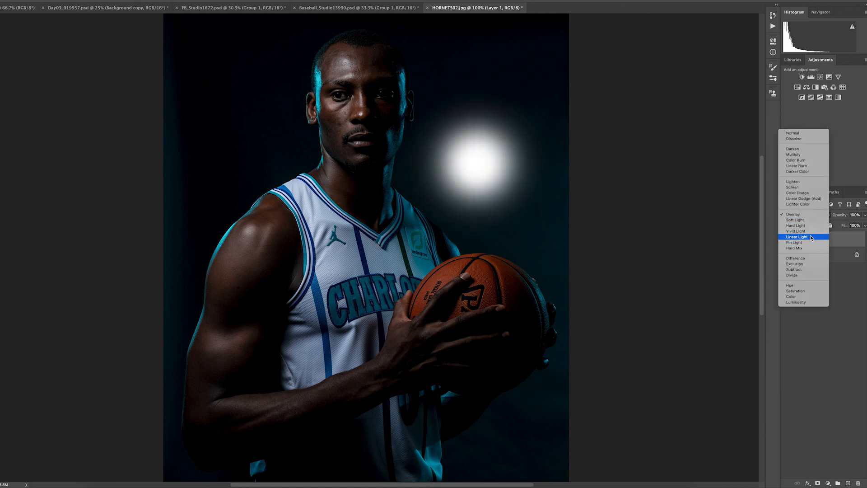
pyautogui.click(811, 226)
pyautogui.press('v')
pyautogui.moveTo(470, 152); pyautogui.dragTo(362, 323)
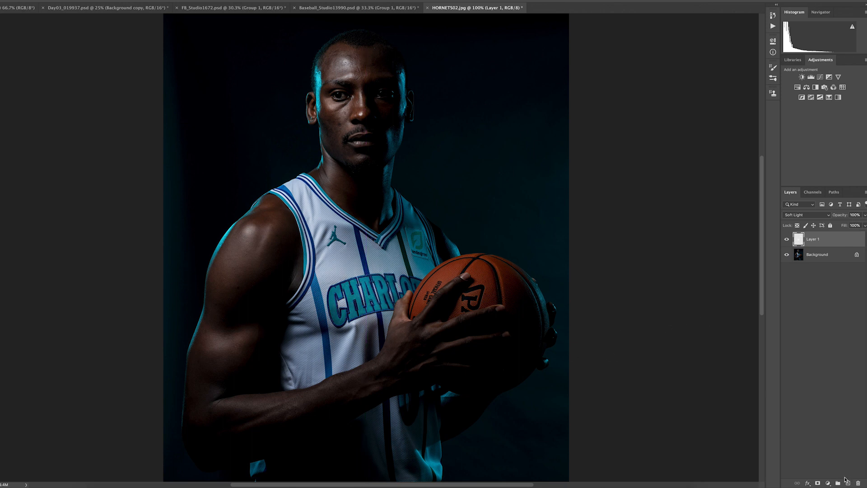
# - Add a new layer above Layer 1 and paint a soft white spot on the background beside the player
pyautogui.click(848, 483)
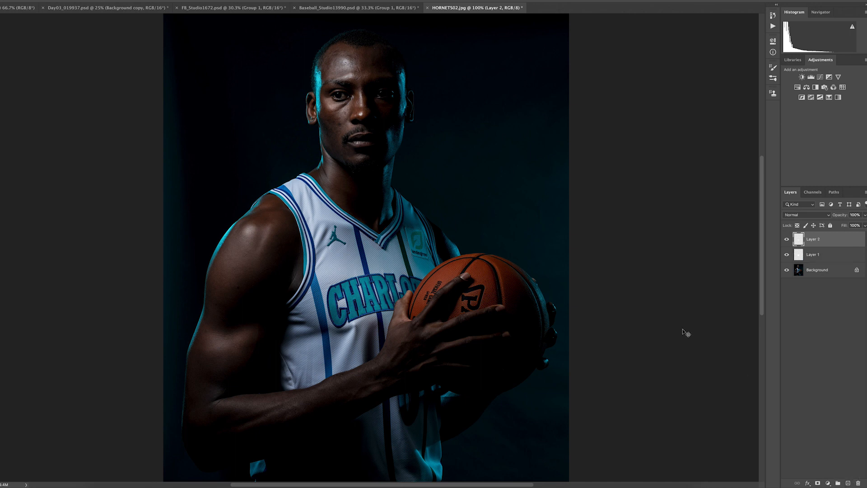
pyautogui.press('b')
pyautogui.click(475, 173)
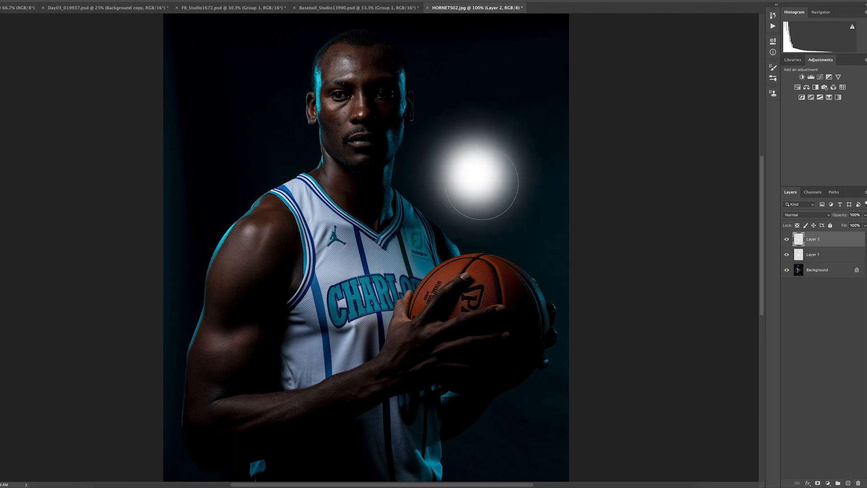
# - Set the new layer to Soft Light and move its white spot onto the player's lower forearm
pyautogui.press('v')
pyautogui.click(807, 214)
pyautogui.click(792, 302)
pyautogui.moveTo(483, 172); pyautogui.dragTo(267, 375)
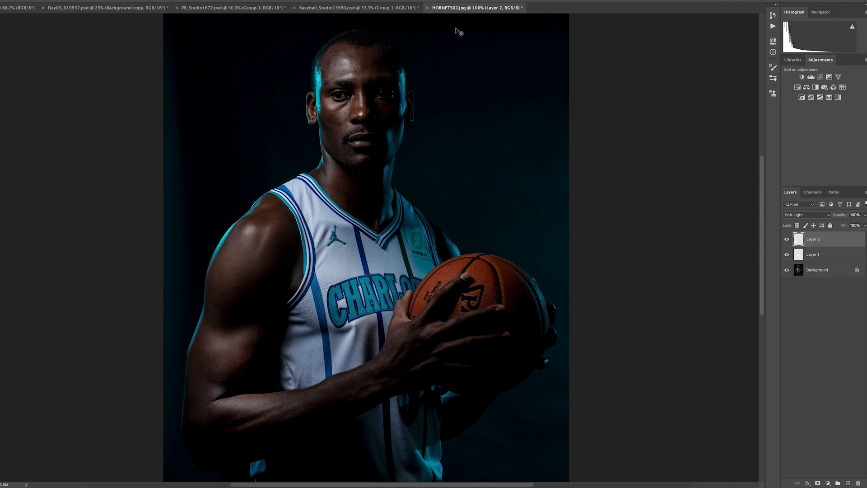
# - In Baseball_Studio13990.psd, apply a High Pass filter with a radius of 53.1 pixels to Layer 15
pyautogui.click(383, 6)
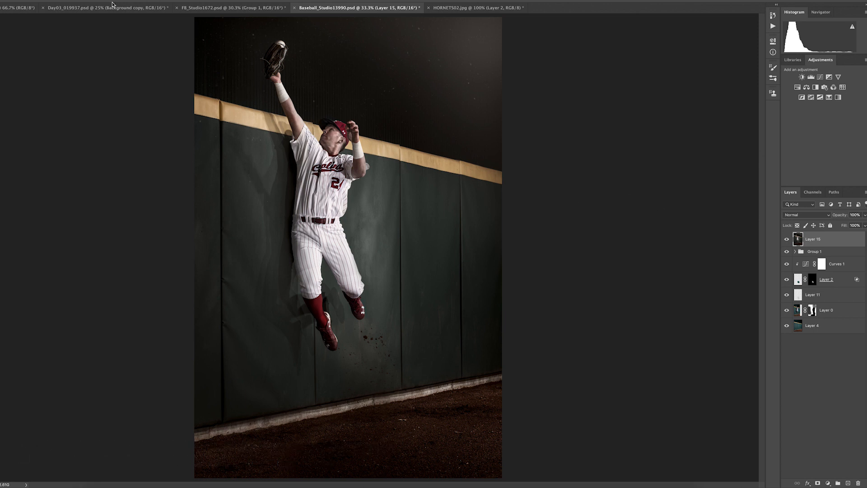
pyautogui.click(85, 1)
pyautogui.moveTo(105, 131)
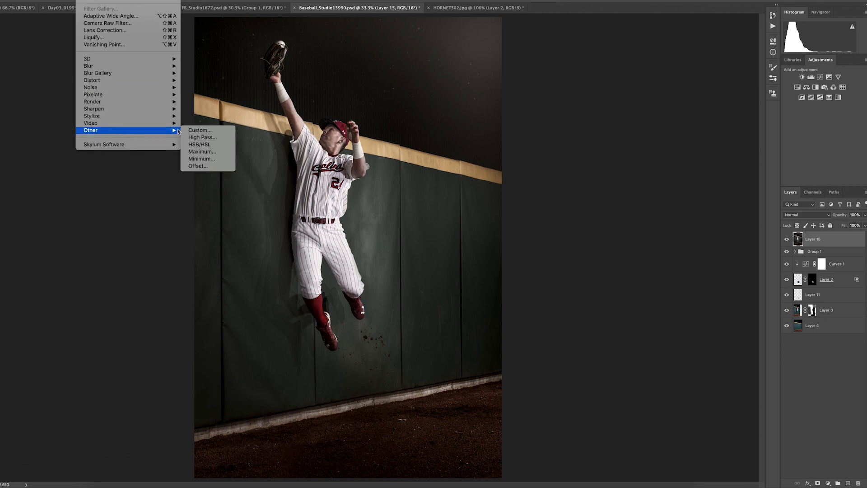
pyautogui.click(197, 138)
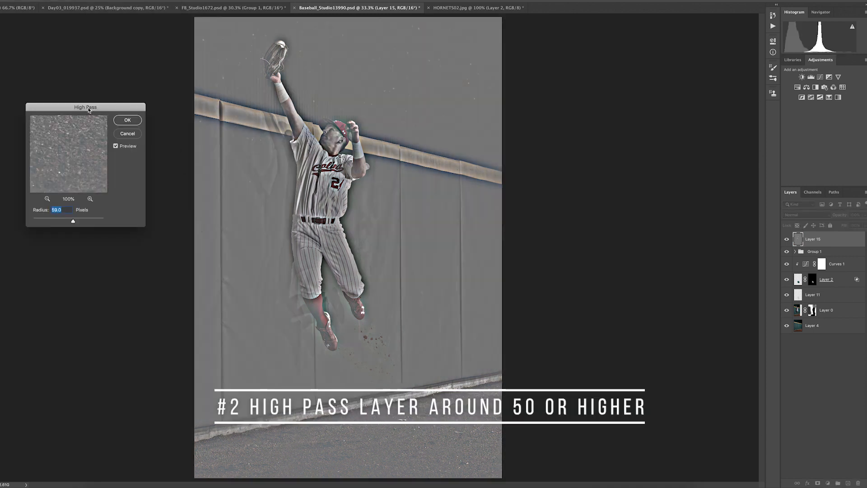
pyautogui.moveTo(84, 109); pyautogui.dragTo(47, 107)
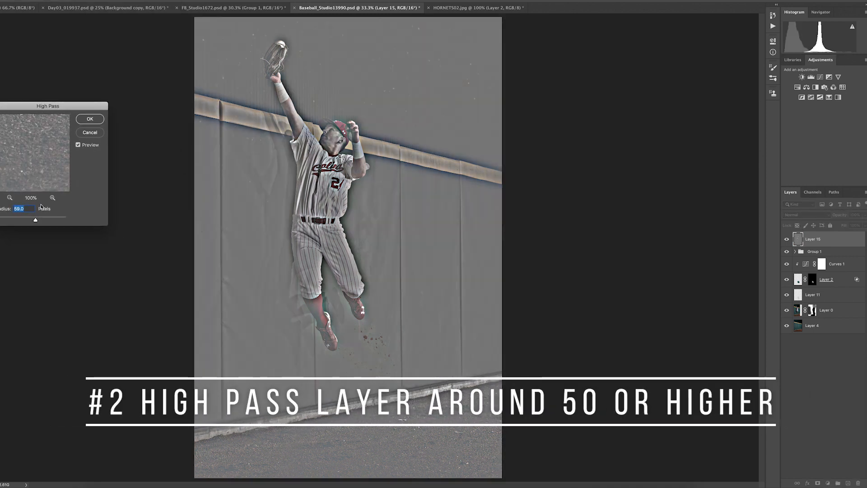
pyautogui.moveTo(34, 221); pyautogui.dragTo(47, 221)
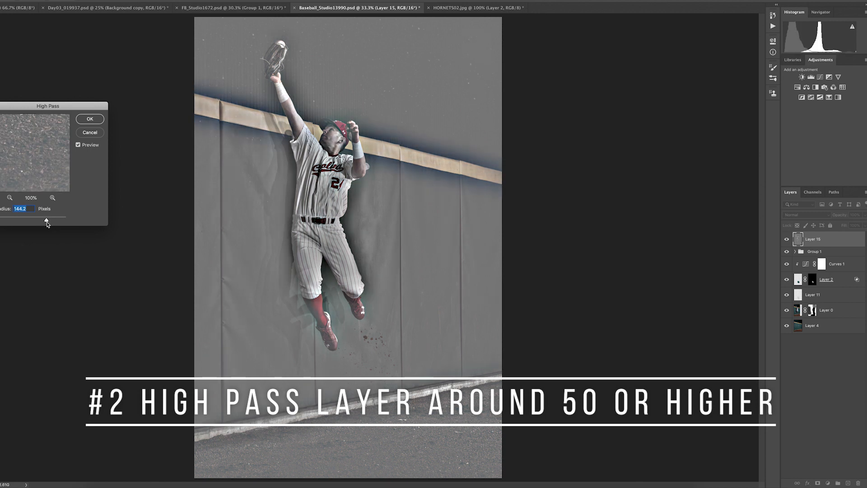
pyautogui.moveTo(46, 222)
pyautogui.mouseDown()
pyautogui.moveTo(27, 221)
pyautogui.moveTo(36, 222)
pyautogui.mouseUp()
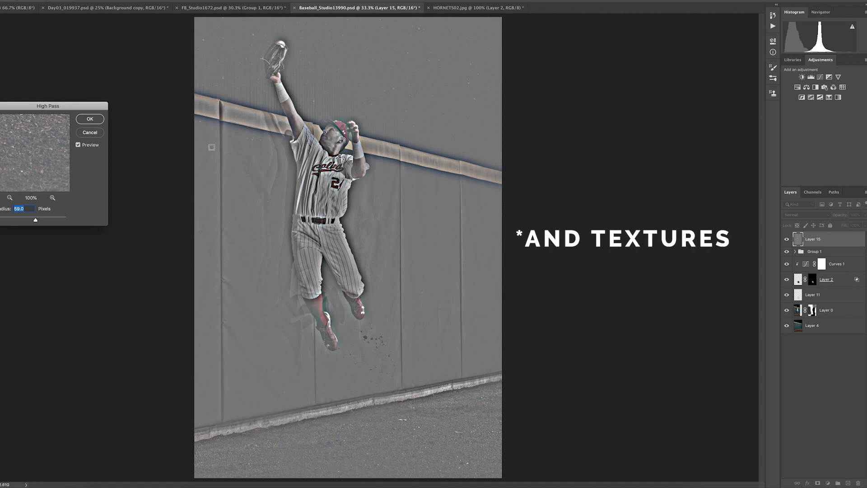
pyautogui.moveTo(36, 221); pyautogui.dragTo(35, 220)
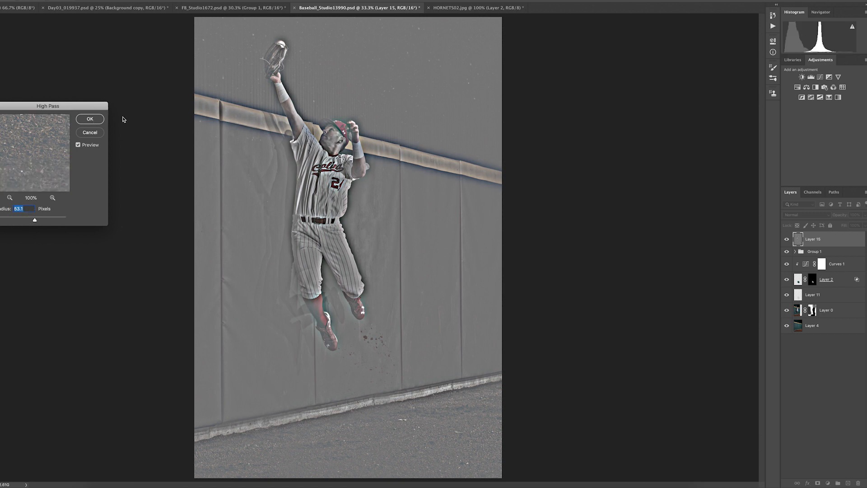
pyautogui.press('Return')
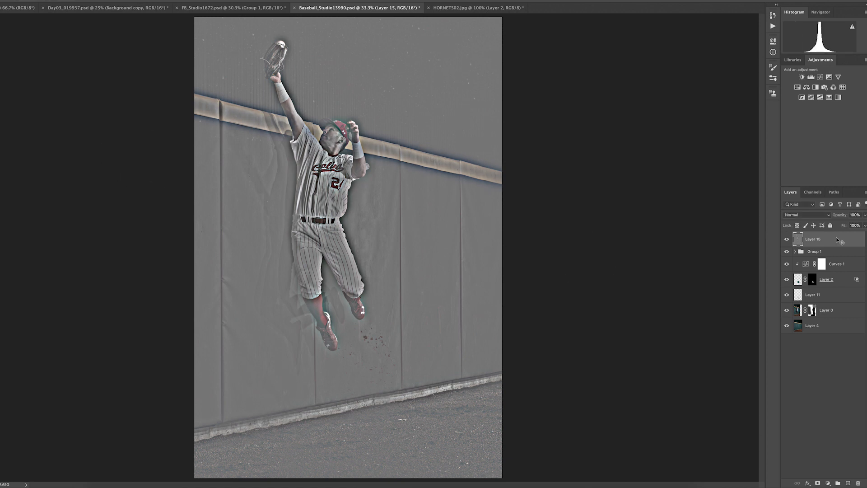
# - Set Layer 15 to Soft Light at 38% opacity and compare the image with and without it
pyautogui.click(811, 218)
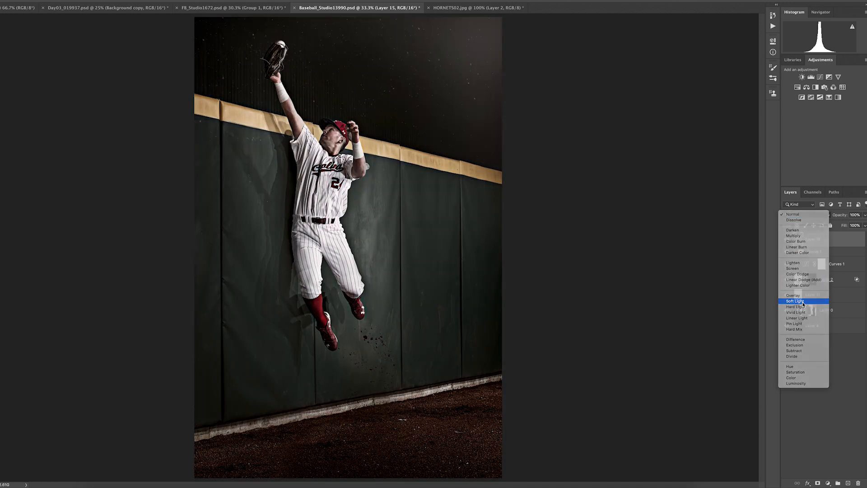
pyautogui.click(804, 305)
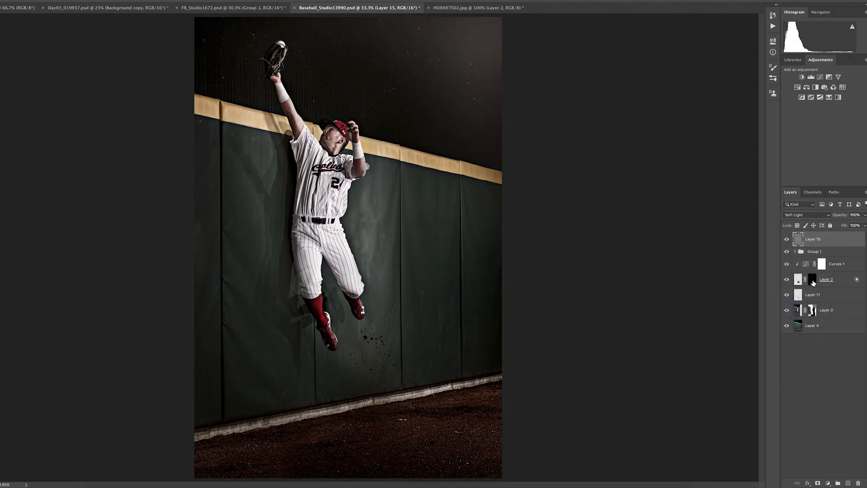
pyautogui.moveTo(845, 218); pyautogui.dragTo(821, 218)
pyautogui.click(787, 240)
pyautogui.click(787, 240)
pyautogui.click(787, 240)
pyautogui.click(788, 240)
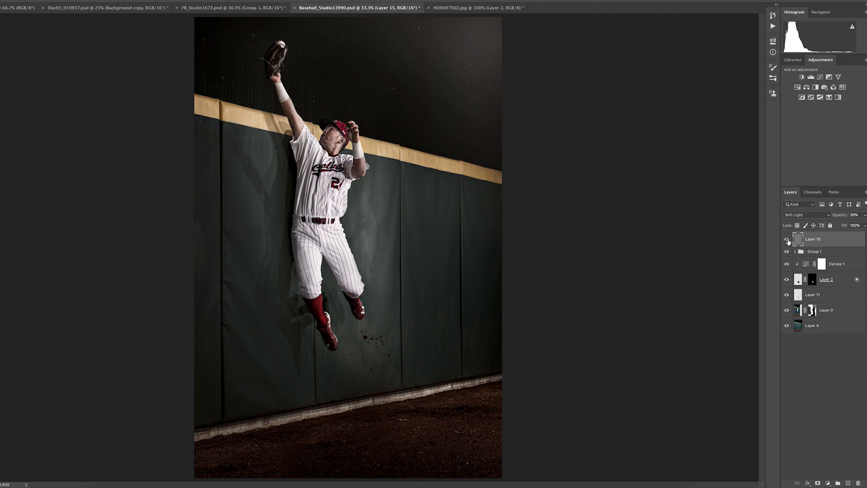
# - Raise Layer 15's opacity to 64% and inspect the texture on the player's uniform and the wall up close
pyautogui.hotkey('ctrl', '=')
pyautogui.hotkey('ctrl', '=')
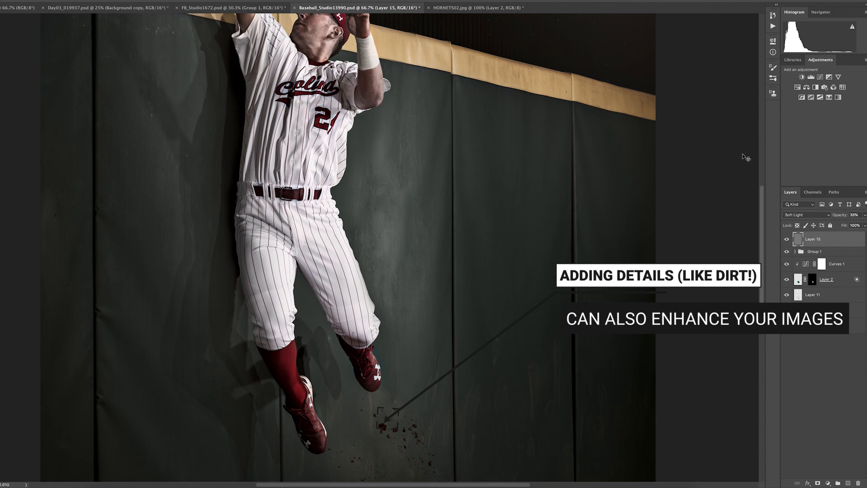
pyautogui.moveTo(845, 218); pyautogui.dragTo(856, 216)
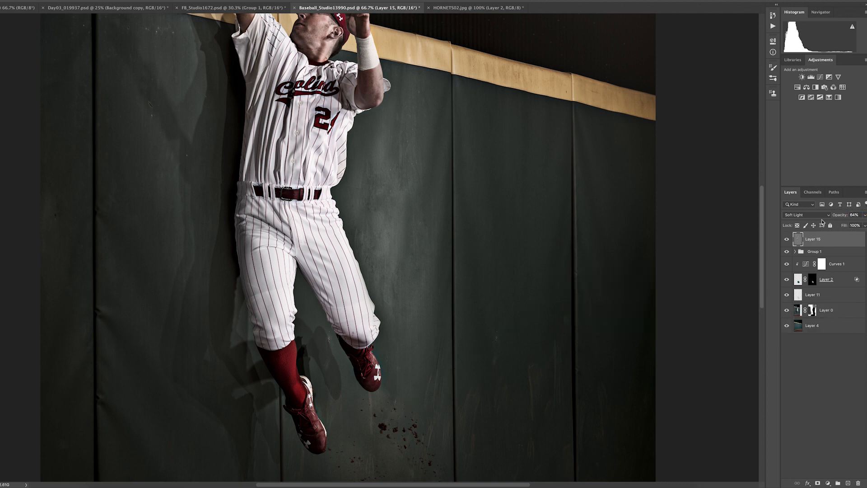
pyautogui.moveTo(555, 219); pyautogui.dragTo(583, 316)
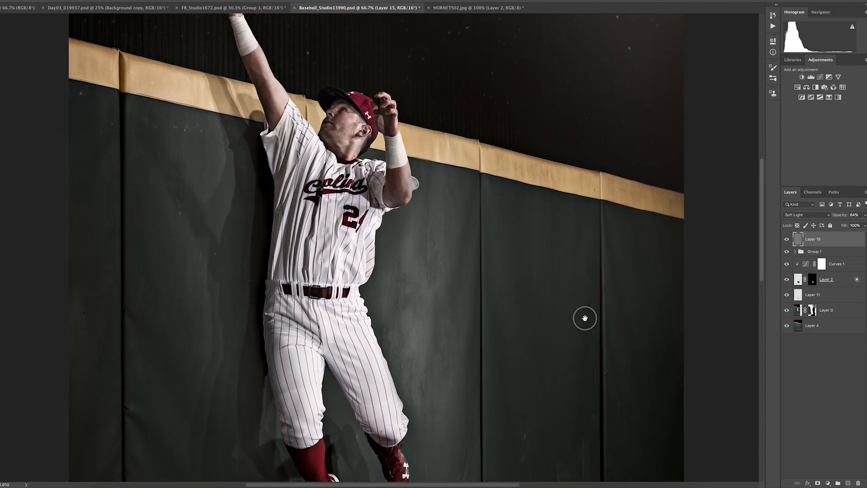
pyautogui.moveTo(400, 220); pyautogui.dragTo(447, 260)
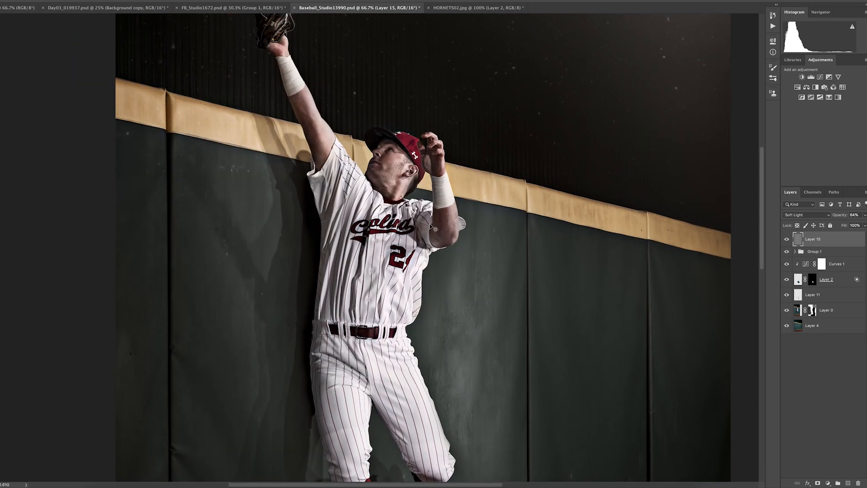
# - In FB_Studio1672.psd, add a Channel Mixer adjustment layer above Group 1
pyautogui.click(232, 8)
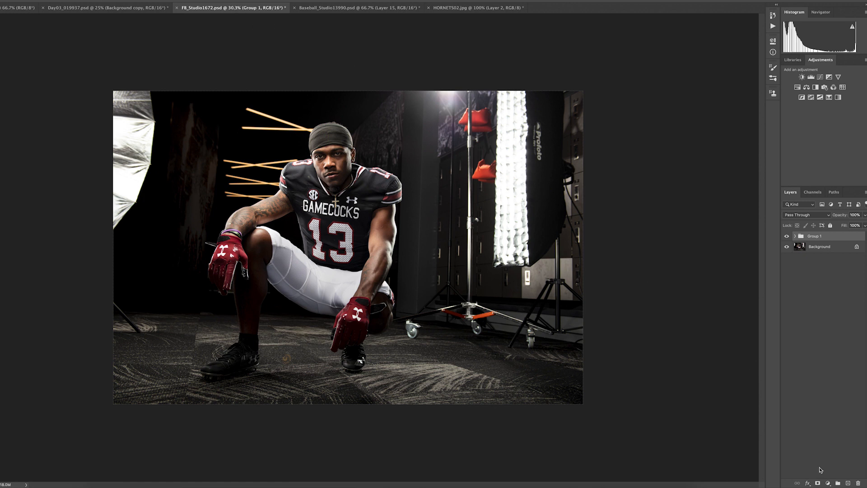
pyautogui.click(829, 483)
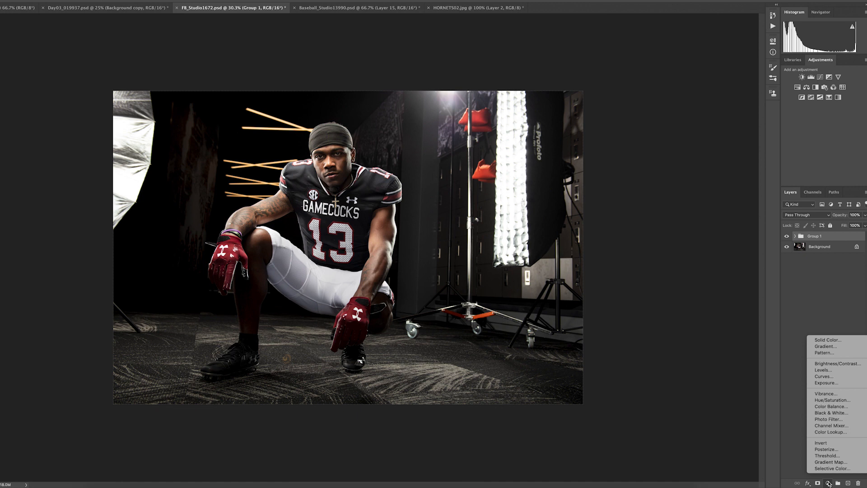
pyautogui.click(832, 426)
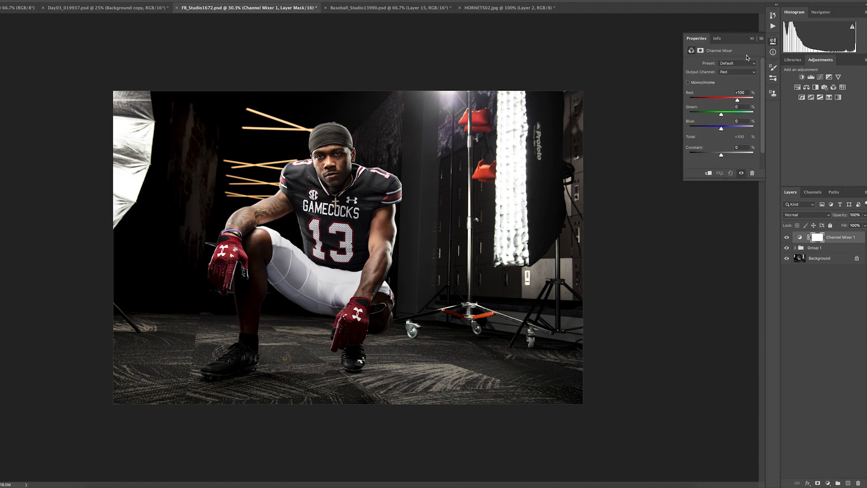
# - Make the Channel Mixer monochrome with red at -30, green at +56 and blue at +81
pyautogui.click(688, 83)
pyautogui.moveTo(728, 100); pyautogui.dragTo(721, 100)
pyautogui.moveTo(725, 130); pyautogui.dragTo(735, 129)
pyautogui.hotkey('ctrl', '+')
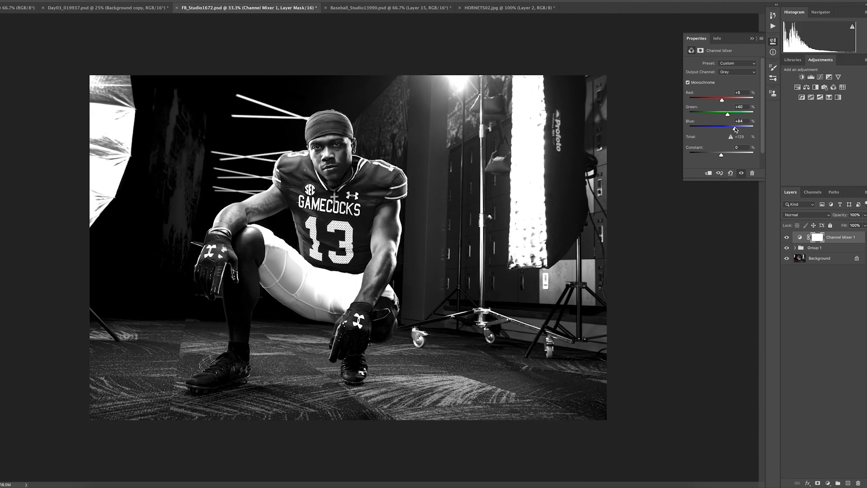
pyautogui.hotkey('ctrl', '+')
pyautogui.moveTo(727, 116); pyautogui.dragTo(730, 115)
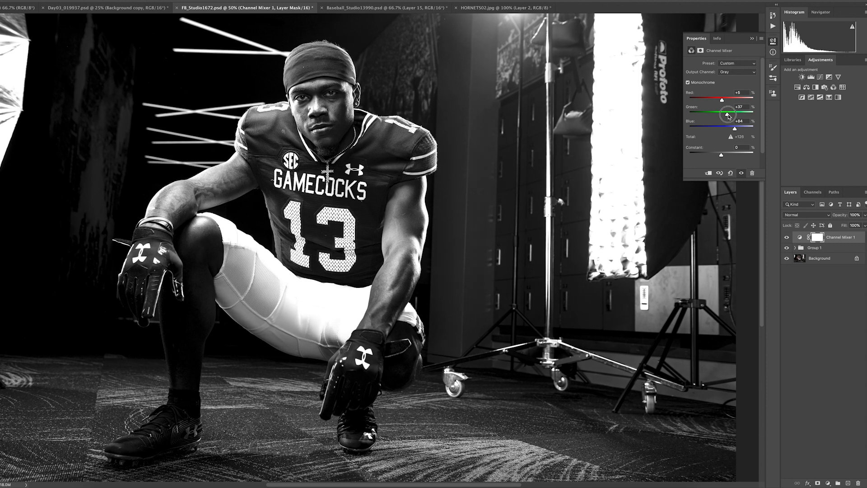
pyautogui.moveTo(735, 128); pyautogui.dragTo(717, 100)
pyautogui.click(722, 101)
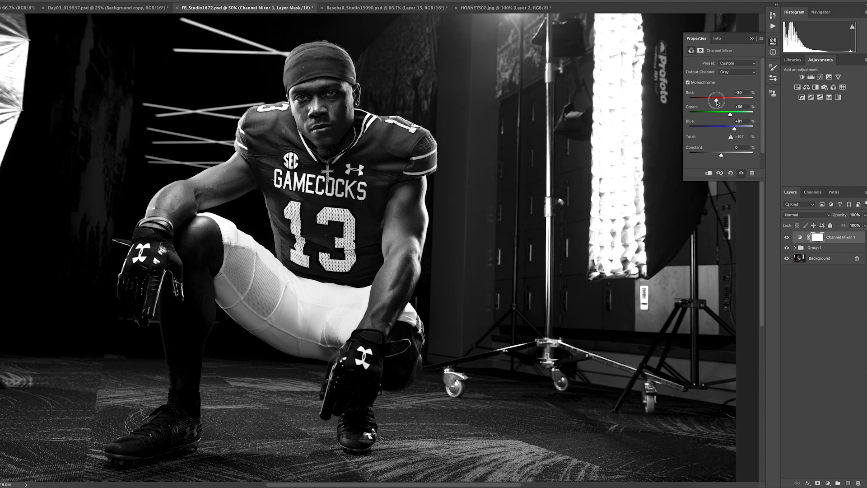
# - Set the Channel Mixer 1 layer to Soft Light at 33% opacity, comparing the photo with and without it
pyautogui.click(806, 215)
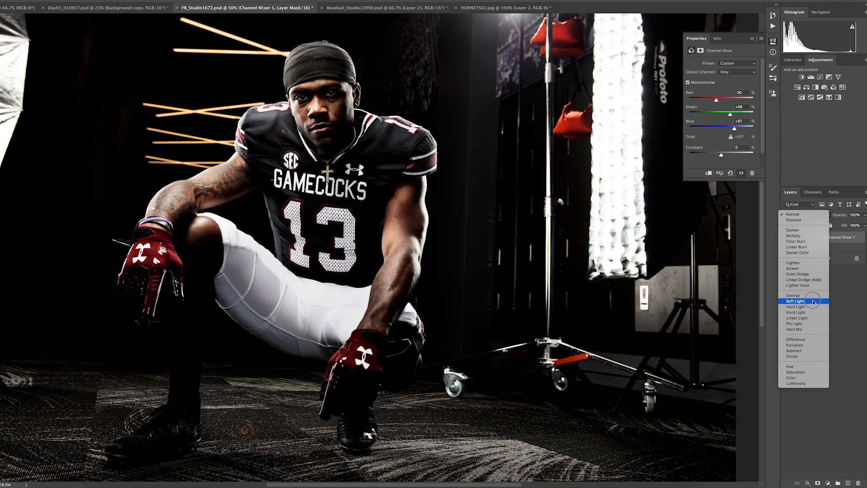
pyautogui.click(809, 301)
pyautogui.click(786, 238)
pyautogui.click(787, 238)
pyautogui.click(787, 238)
pyautogui.click(786, 238)
pyautogui.click(786, 238)
pyautogui.click(786, 238)
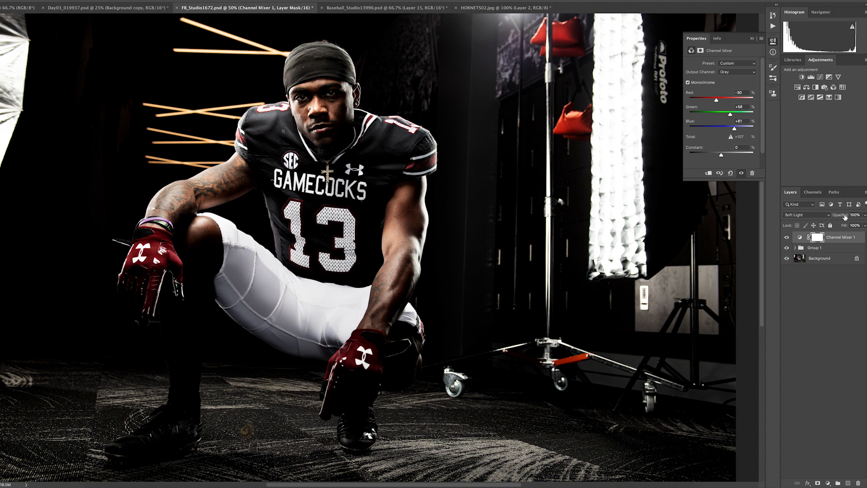
pyautogui.moveTo(841, 215); pyautogui.dragTo(819, 218)
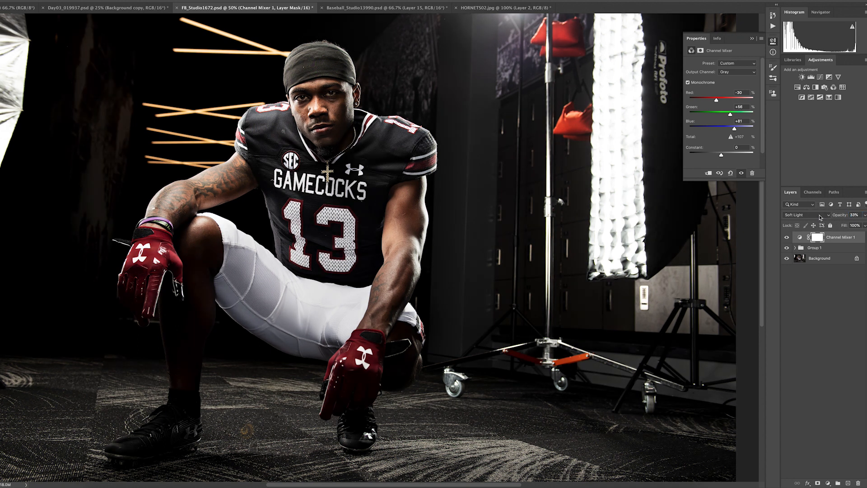
# - Duplicate the Channel Mixer 1 layer and set the copy's blend mode to Normal
pyautogui.moveTo(854, 240); pyautogui.dragTo(850, 484)
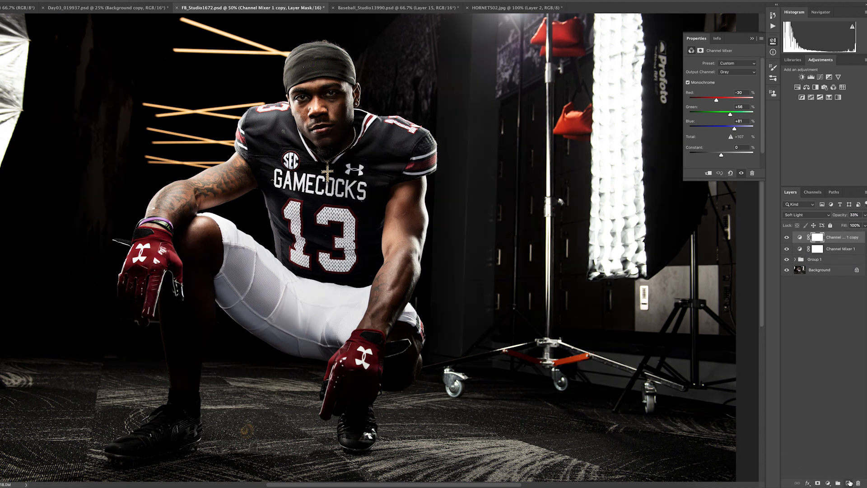
pyautogui.click(805, 217)
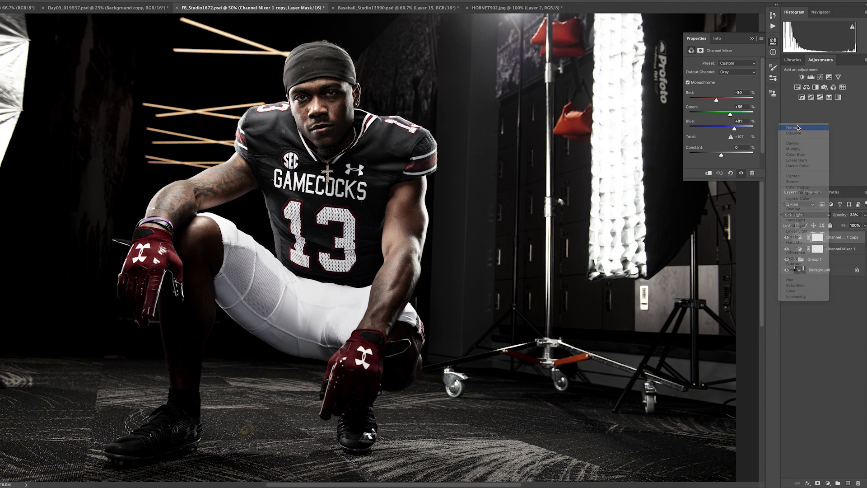
pyautogui.click(797, 127)
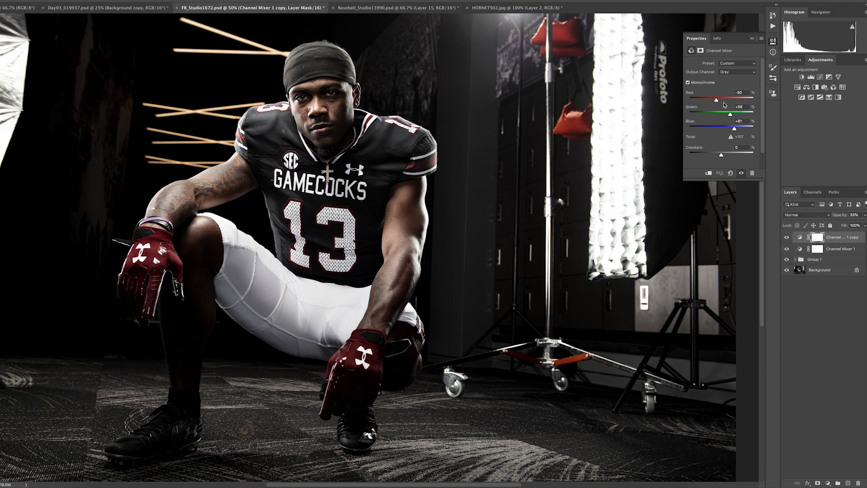
# - Group the two Channel Mixer layers and compare the photo with and without the group
pyautogui.moveTo(718, 102); pyautogui.dragTo(734, 130)
pyautogui.keyDown('shift'); pyautogui.click(802, 252); pyautogui.keyUp('shift')
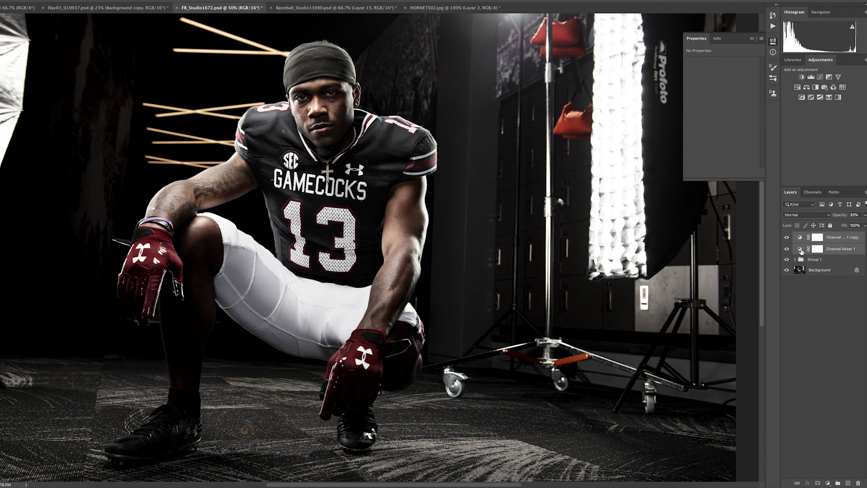
pyautogui.hotkey('ctrl', 'g')
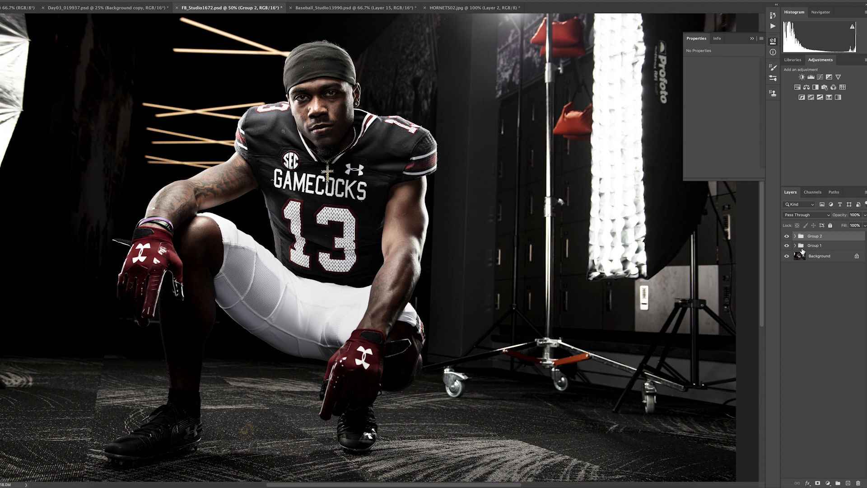
pyautogui.click(787, 236)
pyautogui.click(786, 236)
pyautogui.click(787, 236)
pyautogui.click(787, 236)
pyautogui.click(787, 236)
pyautogui.click(787, 236)
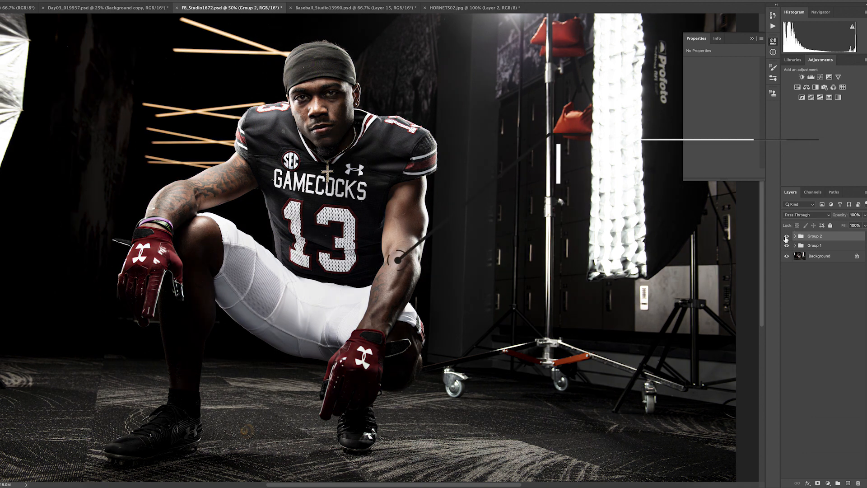
pyautogui.click(786, 236)
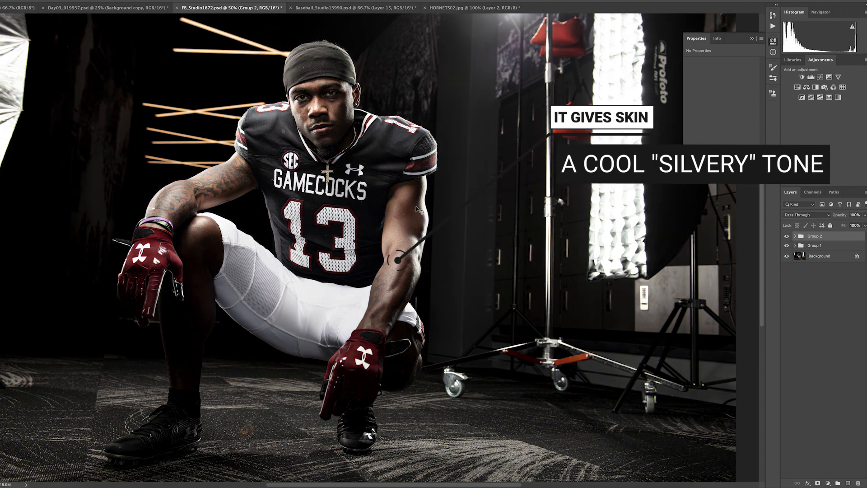
# - Lower the Channel Mixer group's opacity to 38% and compare the photo with and without it
pyautogui.moveTo(848, 218); pyautogui.dragTo(822, 222)
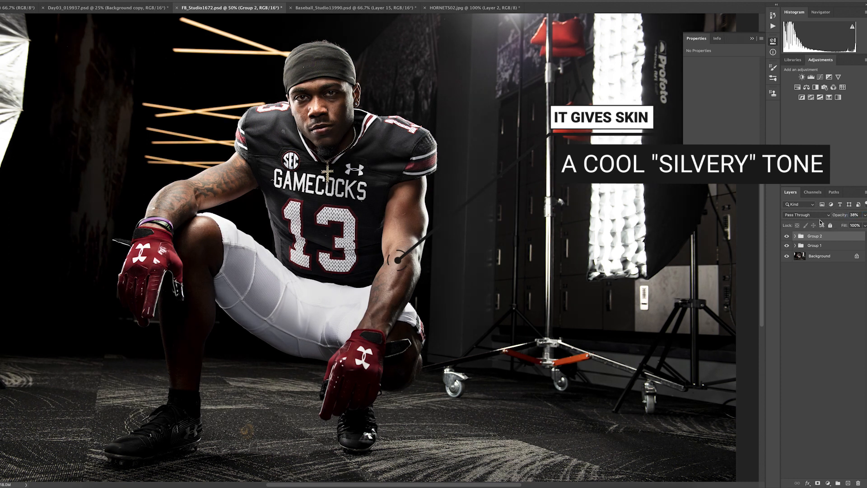
pyautogui.click(786, 237)
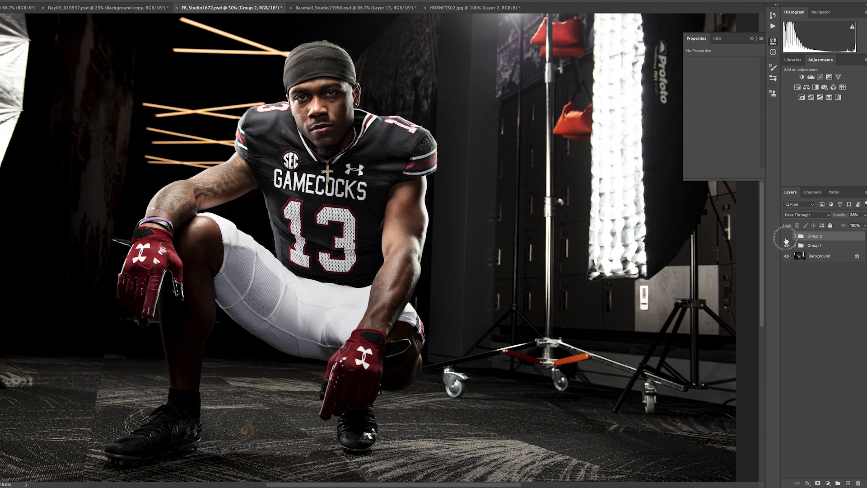
pyautogui.click(787, 237)
# - Switch to Day03_019937.psd and open its Background copy layer in the Camera Raw Filter, enlarged on the player's helmet and arms
pyautogui.click(135, 8)
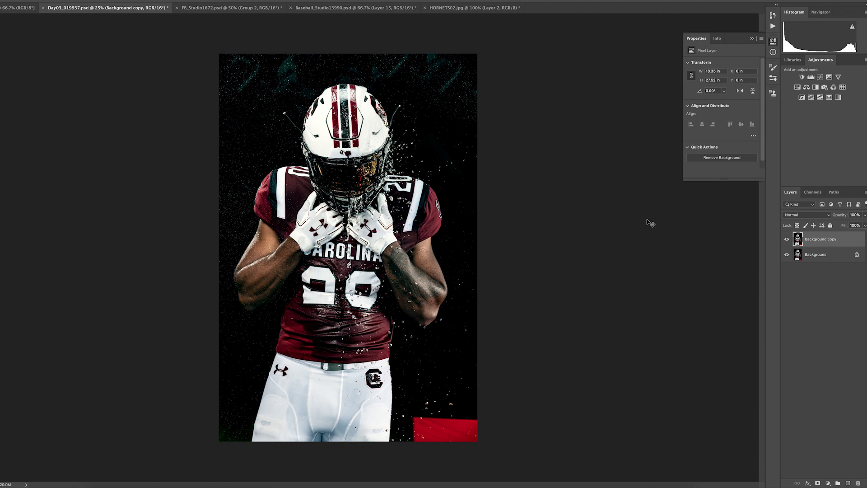
pyautogui.hotkey('ctrl', '+')
pyautogui.hotkey('ctrl', '+')
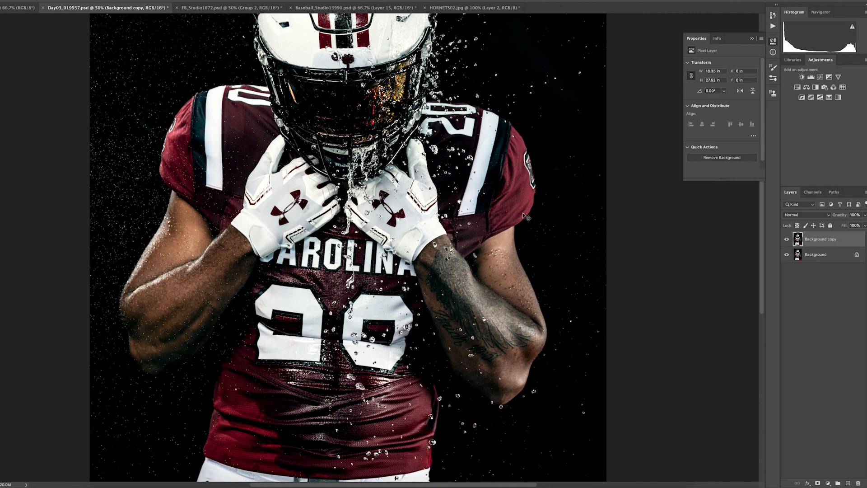
pyautogui.moveTo(531, 202); pyautogui.dragTo(540, 285)
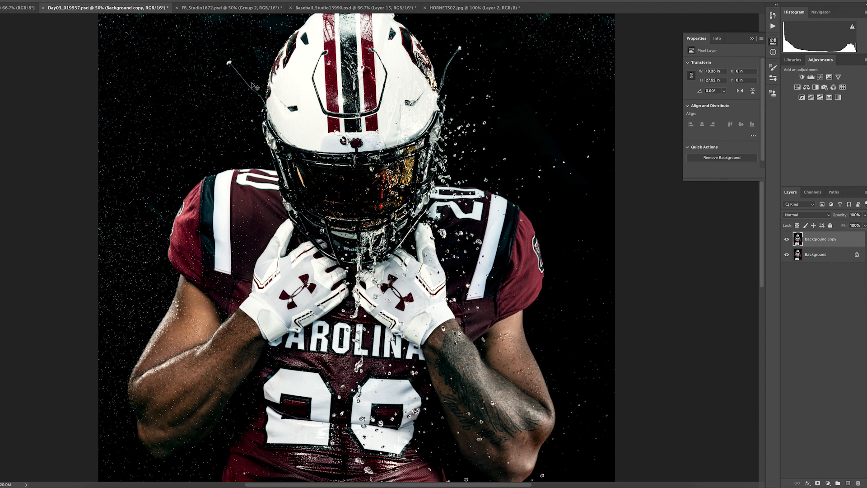
pyautogui.click(86, 0)
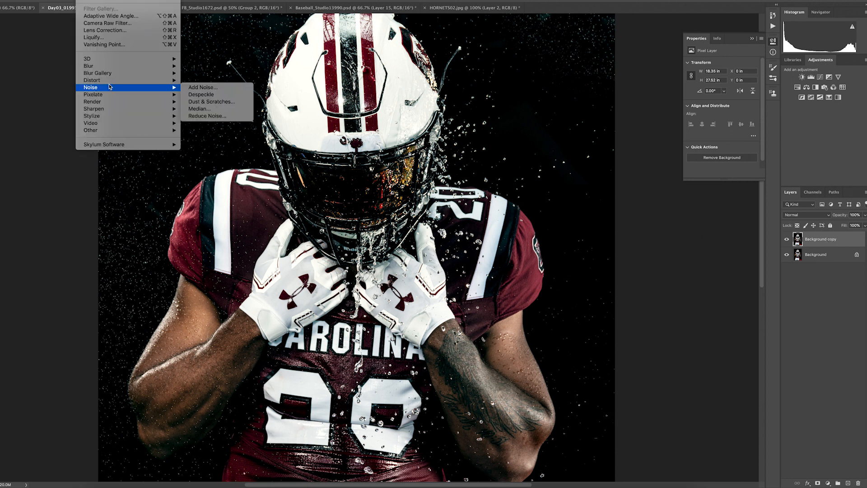
pyautogui.click(113, 24)
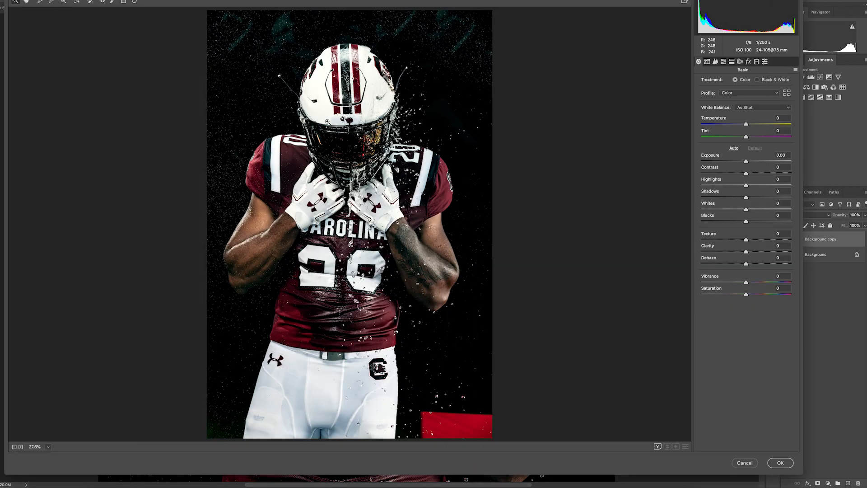
pyautogui.click(327, 122)
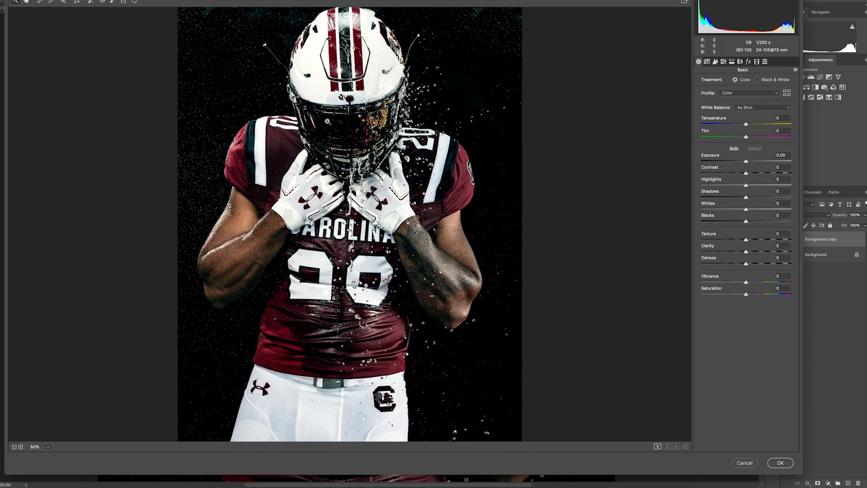
pyautogui.scroll(1, 362, 211)
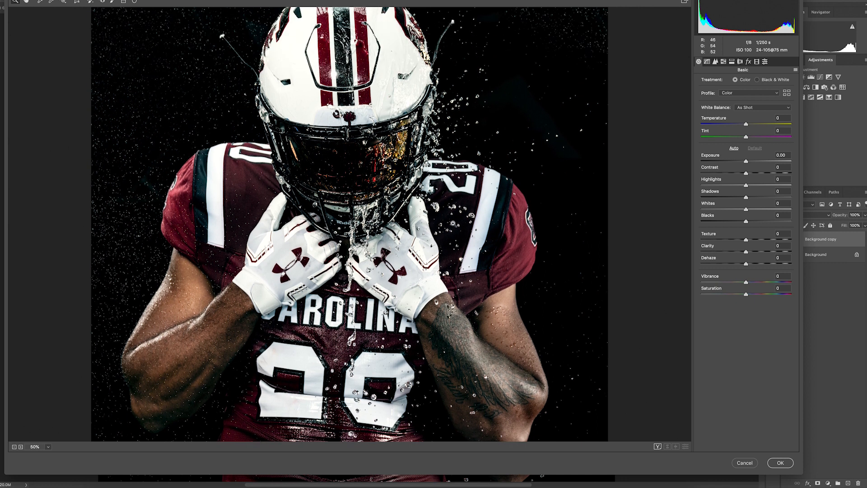
# - Set Clarity to +9 and Texture to +58 in the Camera Raw Filter, checking the detail at 100%
pyautogui.moveTo(747, 253)
pyautogui.mouseDown()
pyautogui.moveTo(768, 250)
pyautogui.moveTo(751, 253)
pyautogui.mouseUp()
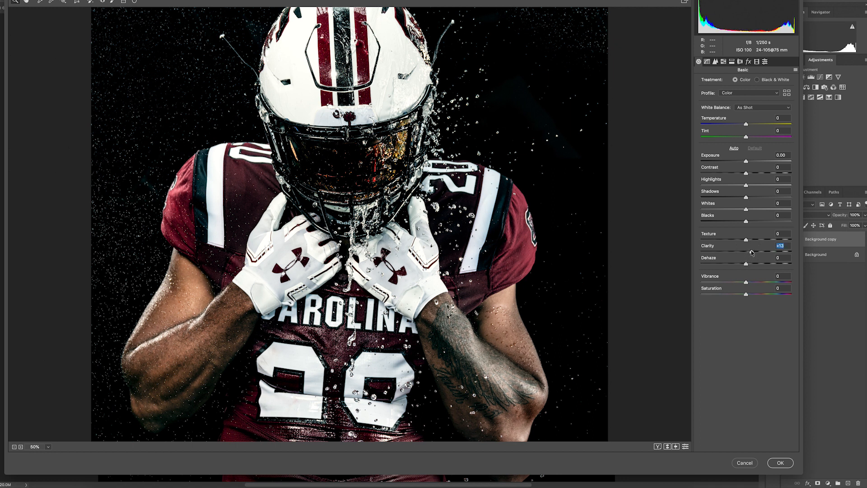
pyautogui.moveTo(751, 253); pyautogui.dragTo(773, 239)
pyautogui.press('super+equal')
pyautogui.press('super+equal')
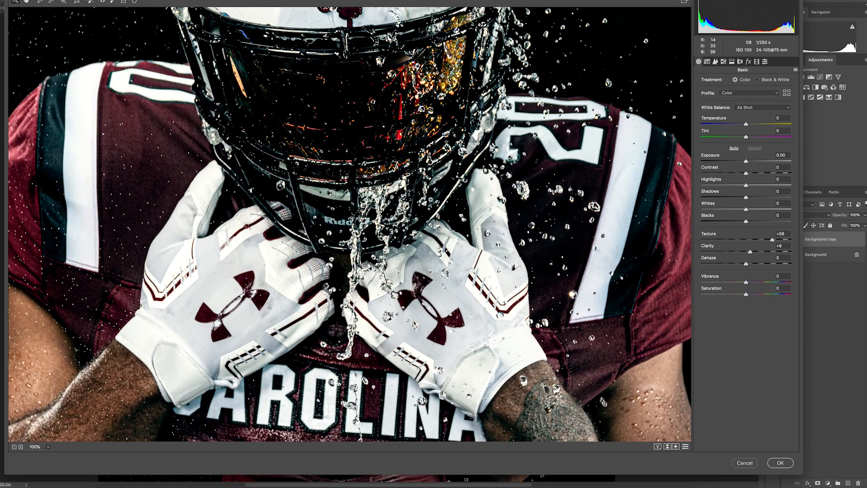
# - Reduce the Texture amount moderately while checking the helmet, and apply the Camera Raw Filter
pyautogui.moveTo(433, 202); pyautogui.dragTo(469, 281)
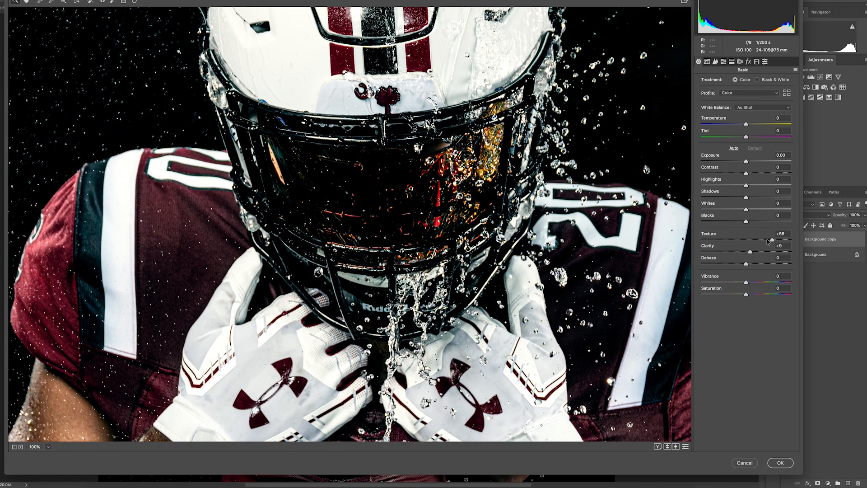
pyautogui.moveTo(773, 239)
pyautogui.mouseDown()
pyautogui.moveTo(785, 240)
pyautogui.moveTo(725, 247)
pyautogui.moveTo(771, 242)
pyautogui.moveTo(748, 244)
pyautogui.moveTo(762, 241)
pyautogui.mouseUp()
pyautogui.click(780, 463)
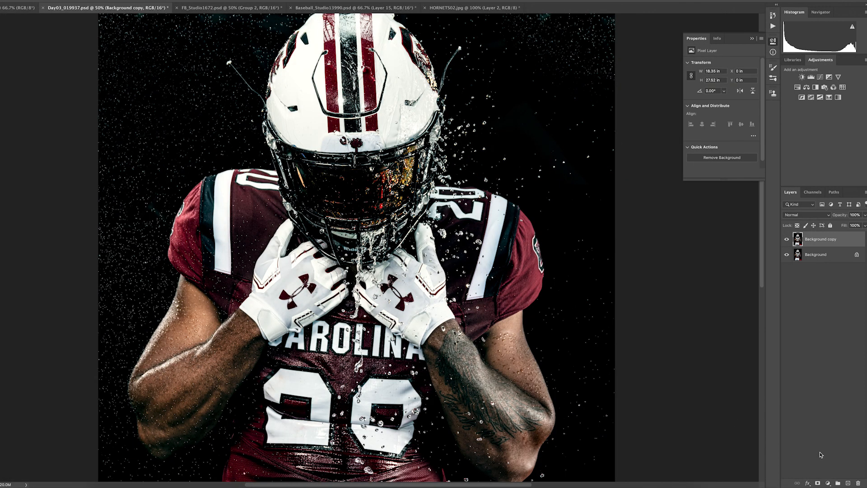
# - Add a layer mask to Background copy, invert it to black, and paint white with a large brush over the helmet visor
pyautogui.click(817, 483)
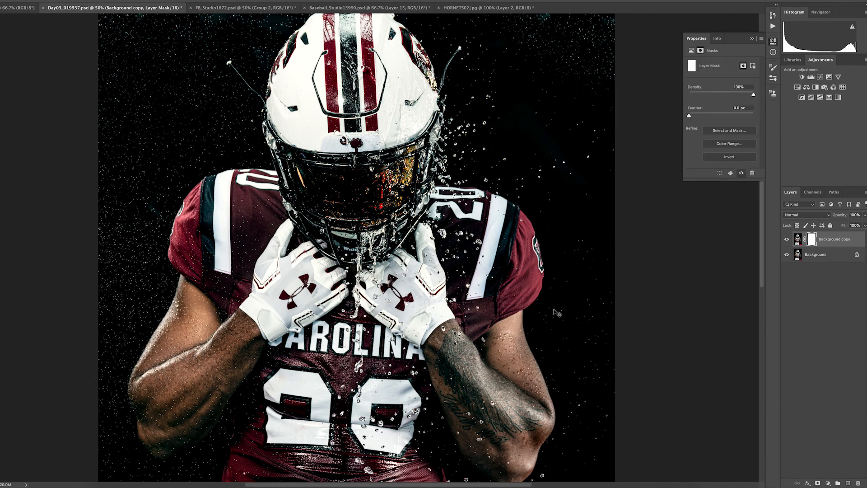
pyautogui.hotkey('ctrl', 'i')
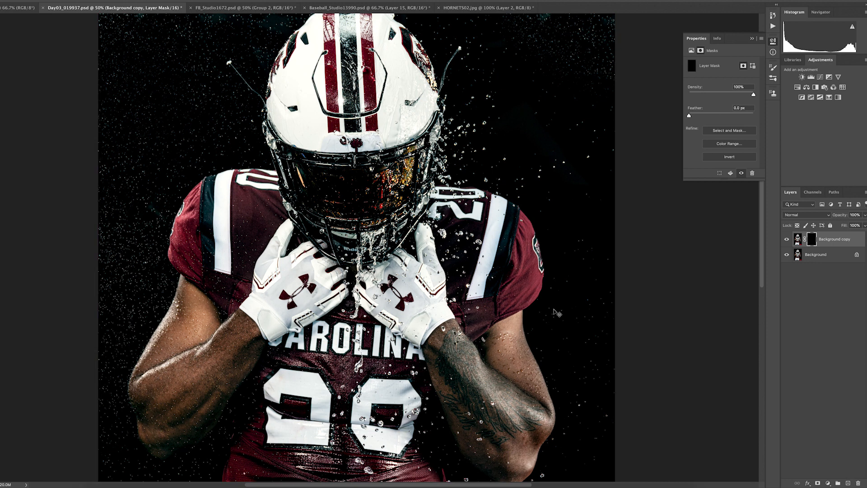
pyautogui.press('super+equal')
pyautogui.press('super+equal')
pyautogui.moveTo(384, 154); pyautogui.dragTo(428, 228)
pyautogui.press('b')
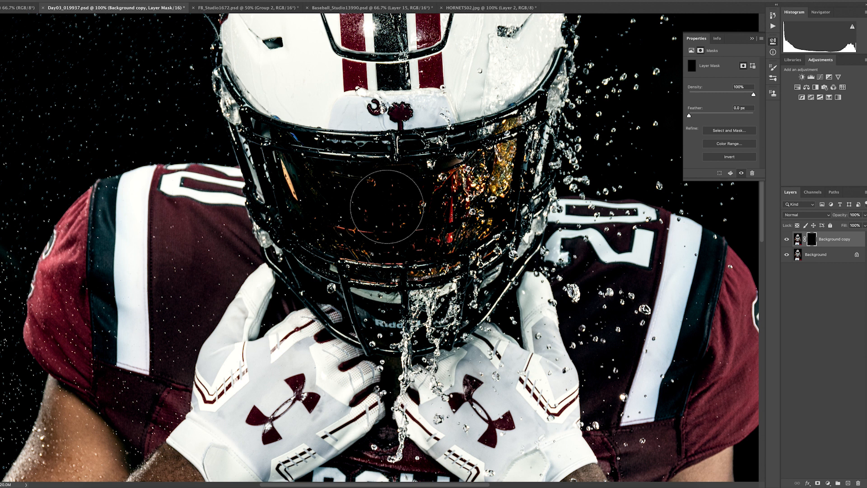
pyautogui.press(']')
pyautogui.press(']')
pyautogui.moveTo(425, 197)
pyautogui.mouseDown()
pyautogui.moveTo(389, 167)
pyautogui.moveTo(327, 174)
pyautogui.moveTo(289, 149)
pyautogui.moveTo(281, 166)
pyautogui.moveTo(297, 192)
pyautogui.moveTo(372, 254)
pyautogui.mouseUp()
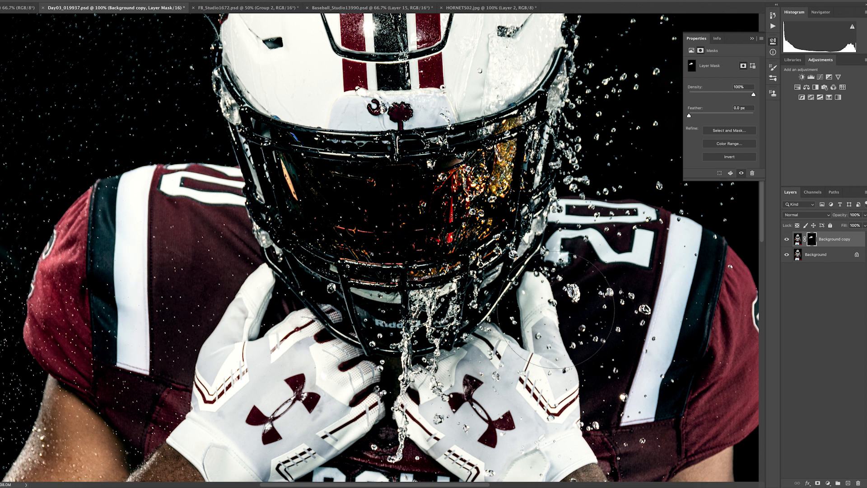
# - Paint the filtered detail back on the mask over the jersey and tattooed forearm
pyautogui.scroll(-5, 691, 348)
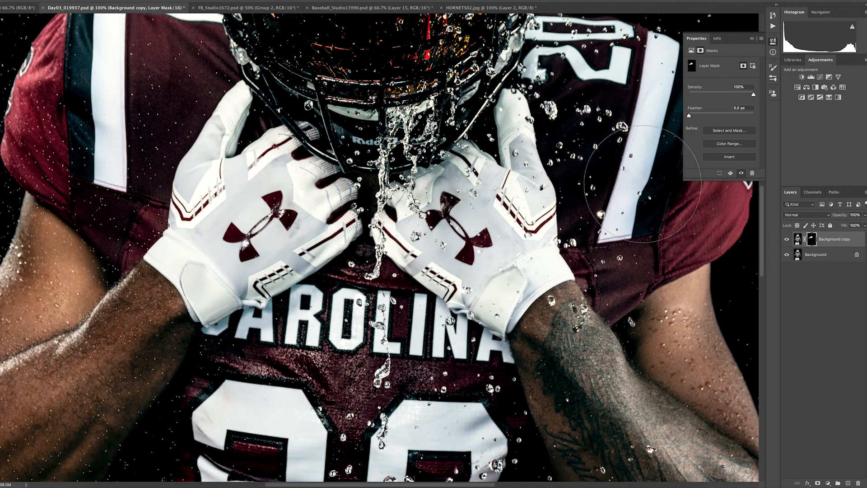
pyautogui.hscroll(-2, 317, 357)
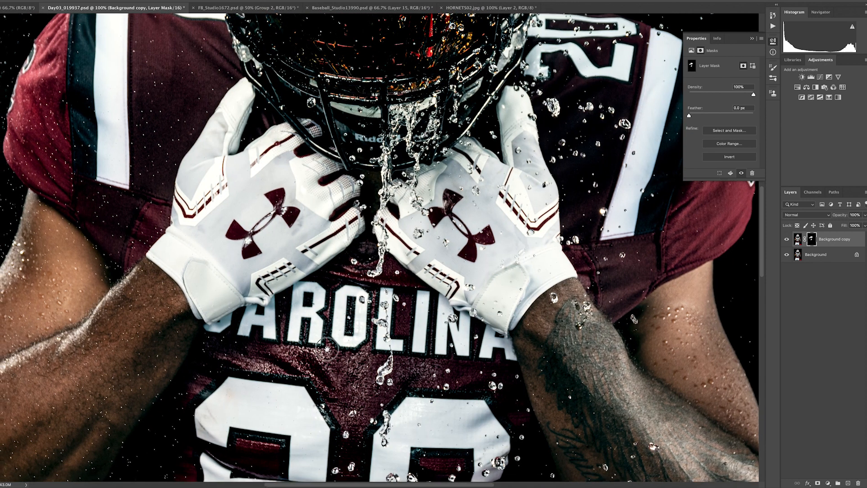
pyautogui.scroll(-1, 316, 357)
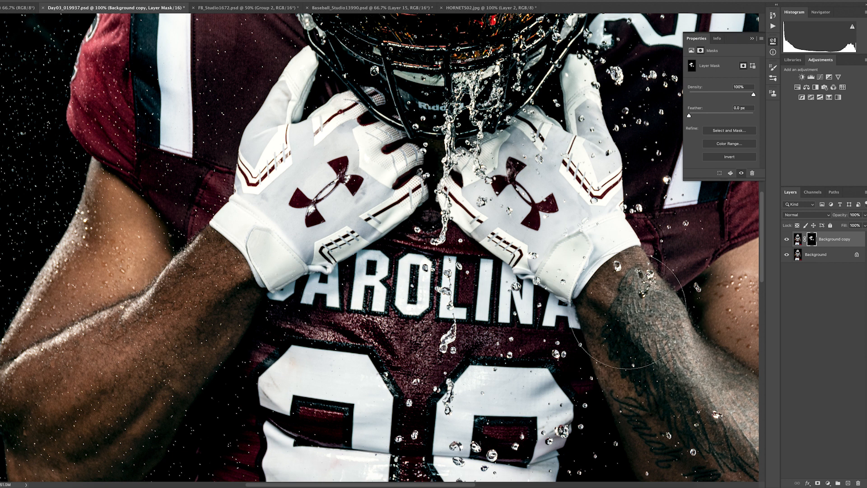
pyautogui.moveTo(498, 229); pyautogui.dragTo(521, 405)
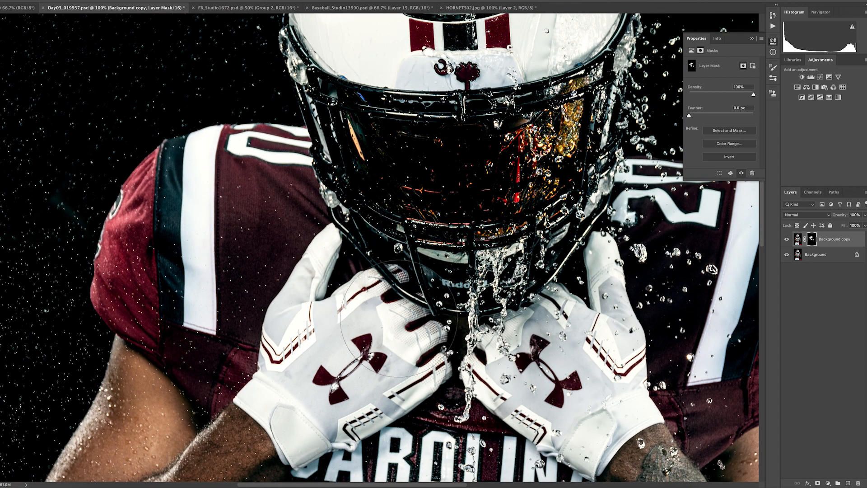
# - Switch to the elephant car wash image and duplicate its Background layer
pyautogui.click(18, 8)
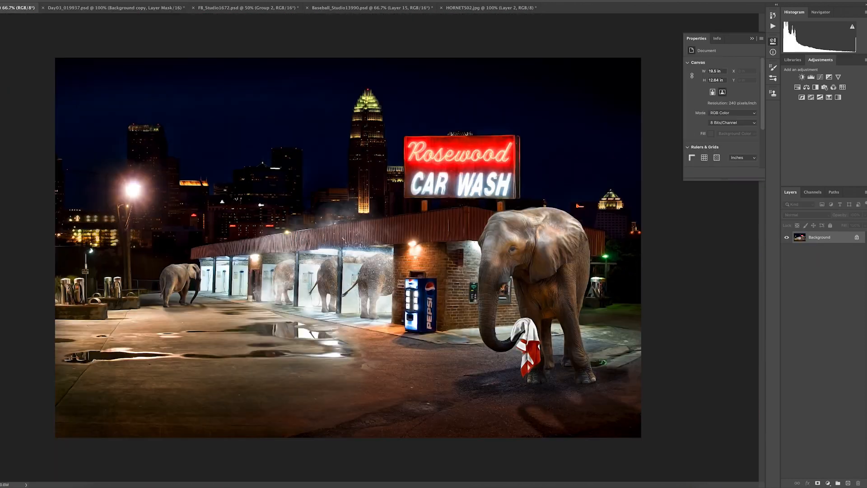
pyautogui.press('super+1')
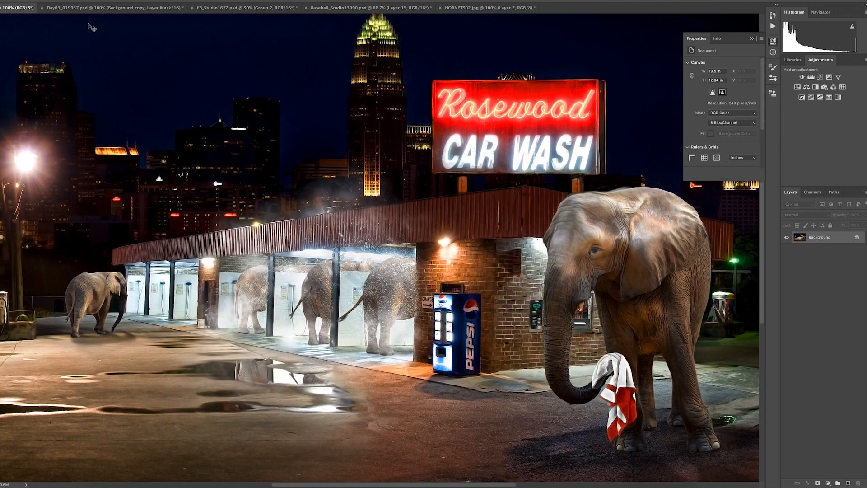
pyautogui.press('super+minus')
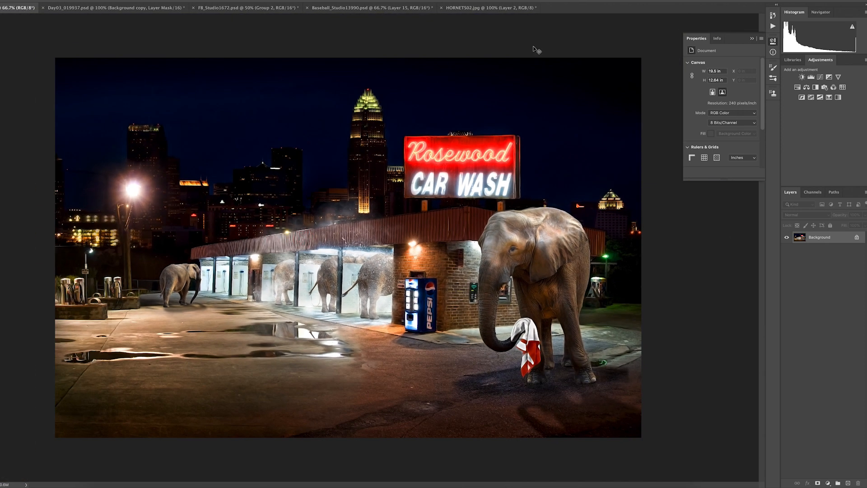
pyautogui.click(753, 39)
pyautogui.moveTo(834, 242); pyautogui.dragTo(849, 483)
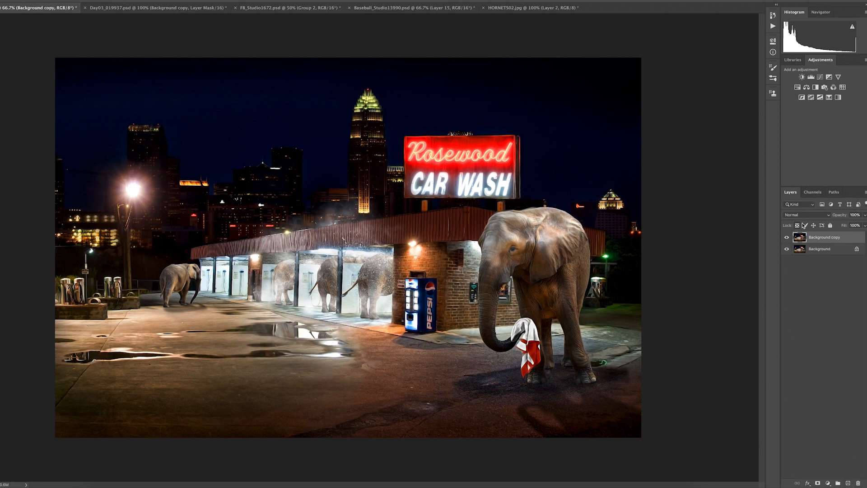
# - Set the Background copy layer to Multiply at 50% opacity
pyautogui.click(808, 216)
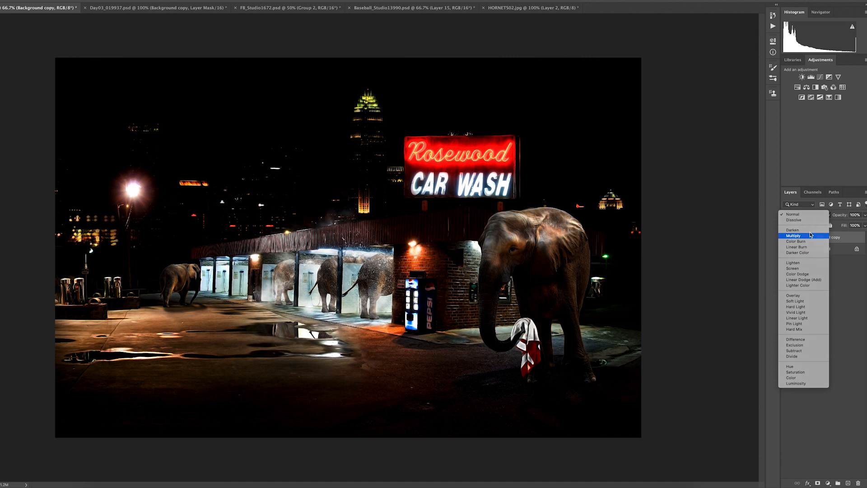
pyautogui.click(811, 235)
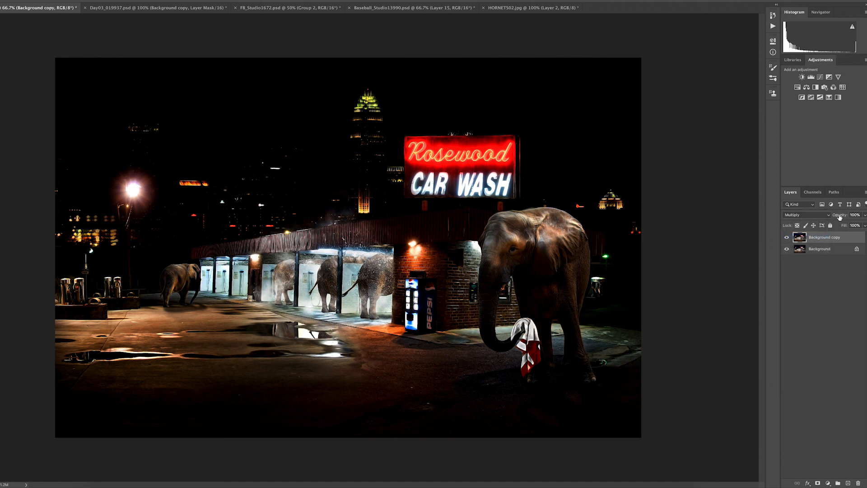
pyautogui.moveTo(847, 218); pyautogui.dragTo(829, 218)
pyautogui.press('Return')
# - Add a layer mask to Background copy and paint black with a smaller brush over the large foreground elephant and its towel
pyautogui.click(818, 483)
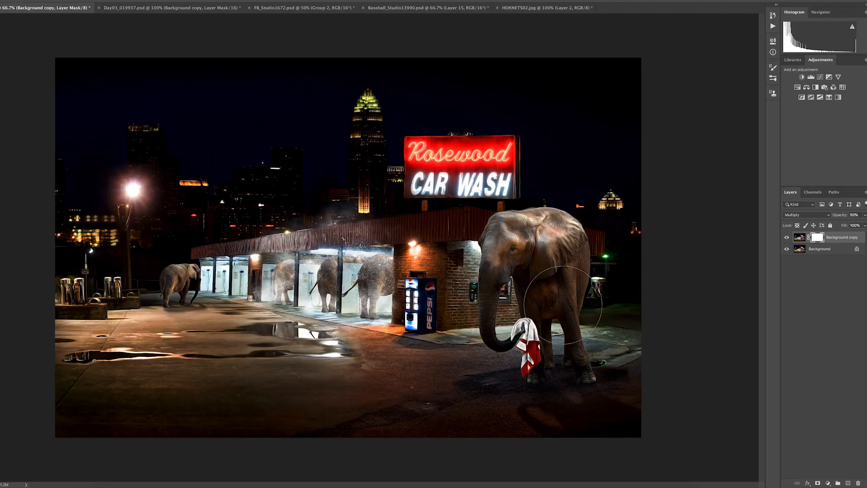
pyautogui.press('[')
pyautogui.press('[')
pyautogui.press('[')
pyautogui.press('[')
pyautogui.press('[')
pyautogui.press('[')
pyautogui.press(']')
pyautogui.press(']')
pyautogui.press(']')
pyautogui.press(']')
pyautogui.moveTo(485, 323)
pyautogui.mouseDown()
pyautogui.moveTo(503, 346)
pyautogui.moveTo(528, 328)
pyautogui.mouseUp()
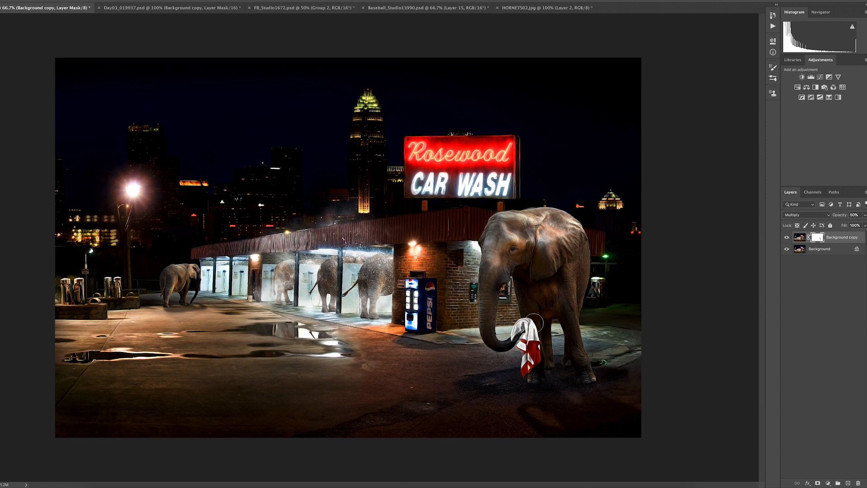
pyautogui.moveTo(535, 245)
pyautogui.mouseDown()
pyautogui.moveTo(571, 245)
pyautogui.moveTo(531, 242)
pyautogui.moveTo(524, 277)
pyautogui.moveTo(550, 292)
pyautogui.moveTo(575, 264)
pyautogui.moveTo(559, 320)
pyautogui.moveTo(581, 369)
pyautogui.moveTo(544, 333)
pyautogui.mouseUp()
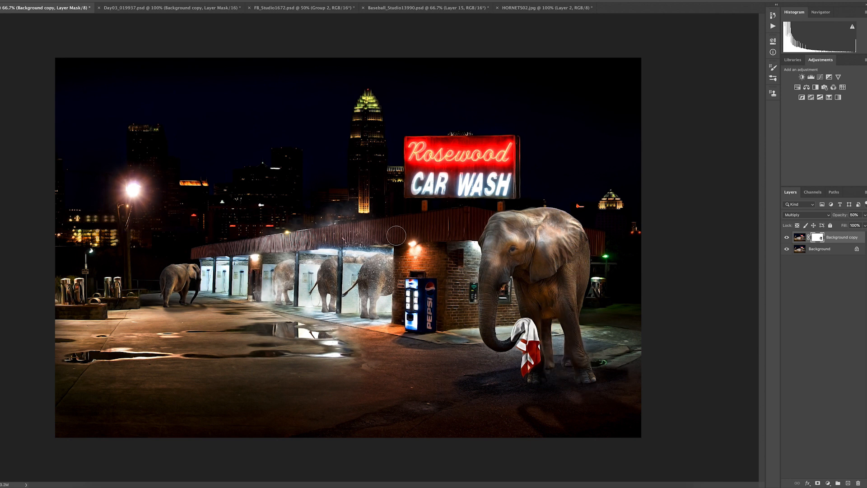
# - Paint black on the mask over the Car Wash sign, the Pepsi machine and the distant elephant
pyautogui.moveTo(425, 166)
pyautogui.mouseDown()
pyautogui.moveTo(489, 197)
pyautogui.moveTo(482, 143)
pyautogui.moveTo(425, 139)
pyautogui.moveTo(411, 139)
pyautogui.moveTo(405, 189)
pyautogui.mouseUp()
pyautogui.moveTo(414, 290)
pyautogui.mouseDown()
pyautogui.moveTo(432, 294)
pyautogui.moveTo(430, 308)
pyautogui.mouseUp()
pyautogui.moveTo(167, 277)
pyautogui.mouseDown()
pyautogui.moveTo(187, 271)
pyautogui.moveTo(194, 281)
pyautogui.mouseUp()
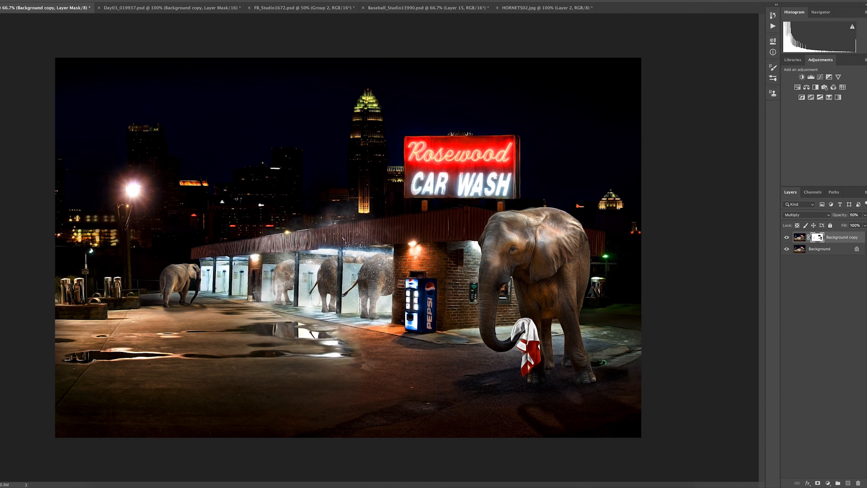
# - Paint black on the Background copy mask over the elephants in the wash bays and, with a larger brush, across the wet pavement
pyautogui.moveTo(283, 278)
pyautogui.mouseDown()
pyautogui.moveTo(281, 264)
pyautogui.moveTo(364, 289)
pyautogui.moveTo(354, 300)
pyautogui.mouseUp()
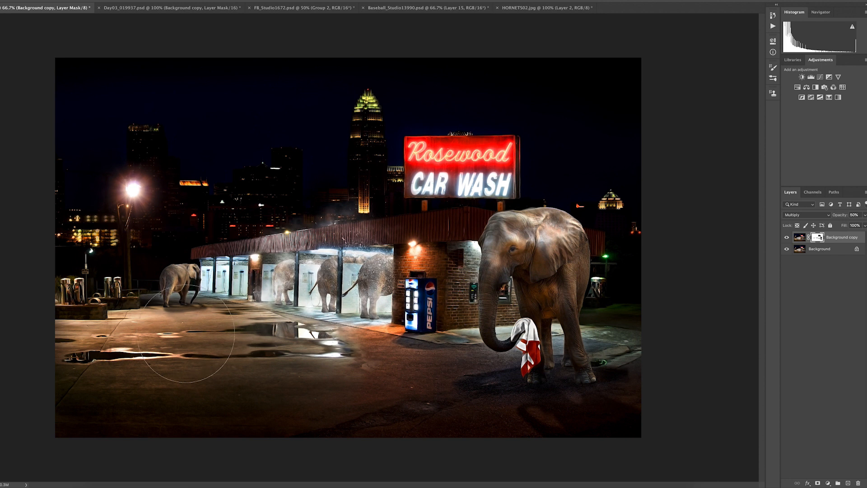
pyautogui.moveTo(232, 352)
pyautogui.mouseDown()
pyautogui.moveTo(339, 374)
pyautogui.moveTo(397, 379)
pyautogui.moveTo(459, 367)
pyautogui.mouseUp()
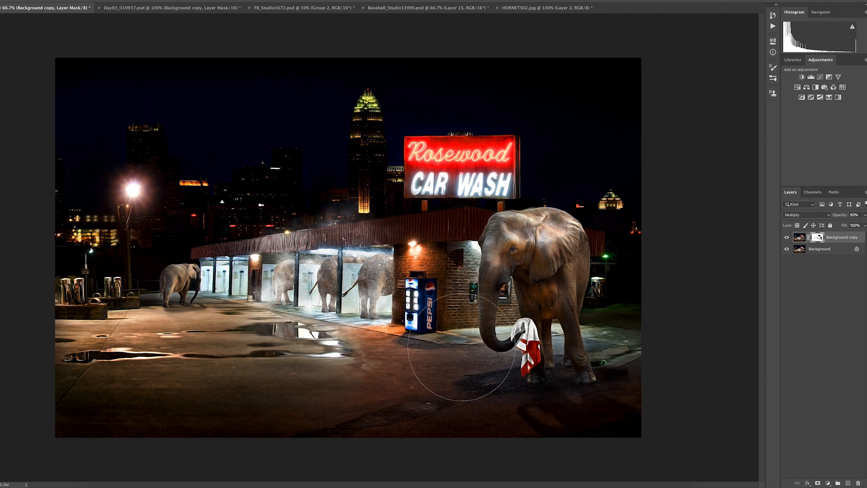
pyautogui.moveTo(218, 312)
pyautogui.mouseDown()
pyautogui.moveTo(366, 344)
pyautogui.moveTo(529, 362)
pyautogui.moveTo(577, 337)
pyautogui.moveTo(207, 302)
pyautogui.moveTo(188, 331)
pyautogui.moveTo(291, 354)
pyautogui.moveTo(427, 357)
pyautogui.moveTo(708, 323)
pyautogui.mouseUp()
# - Toggle the Background copy layer's visibility repeatedly to compare the image with and without the masked Multiply darkening
pyautogui.click(788, 239)
pyautogui.click(787, 239)
pyautogui.click(786, 241)
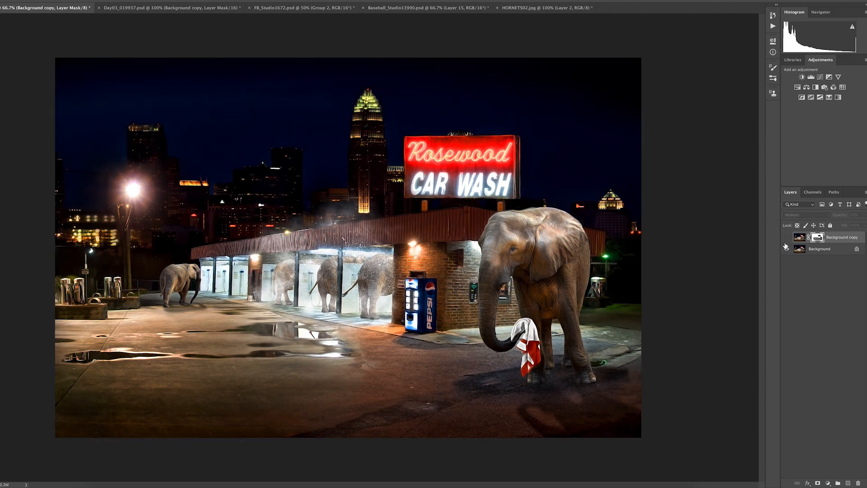
pyautogui.click(786, 239)
pyautogui.click(787, 240)
pyautogui.click(787, 240)
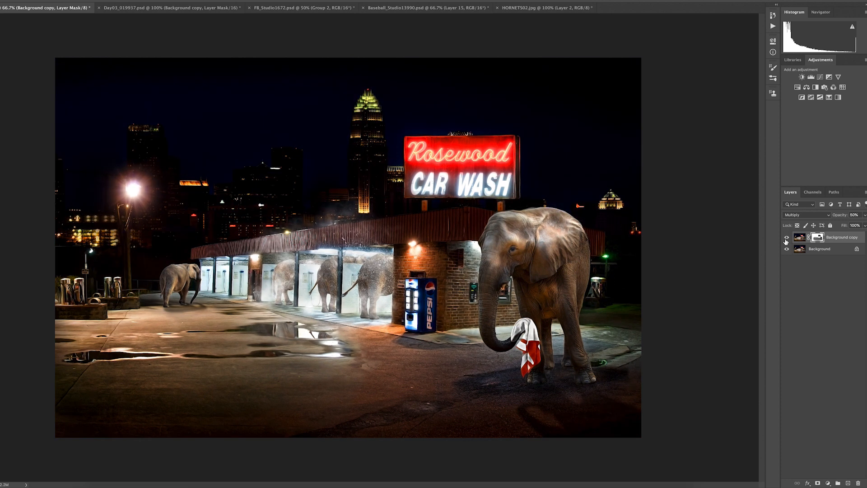
pyautogui.click(787, 241)
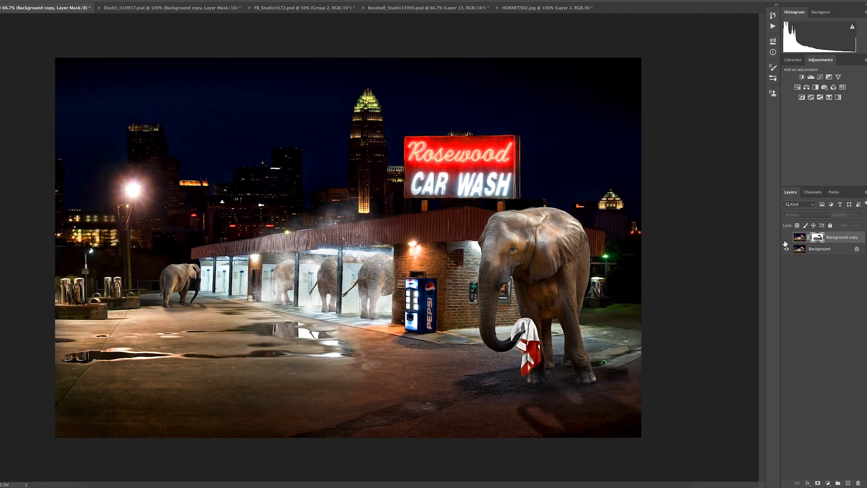
pyautogui.click(787, 240)
pyautogui.click(787, 240)
pyautogui.click(787, 240)
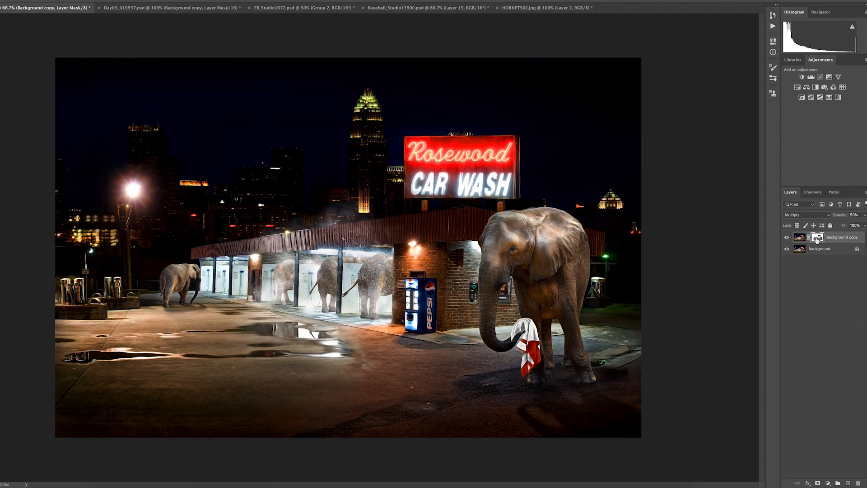
pyautogui.click(785, 239)
pyautogui.click(787, 239)
pyautogui.click(787, 240)
pyautogui.click(787, 240)
# - Set the Background copy layer's opacity to 40%
pyautogui.moveTo(843, 218); pyautogui.dragTo(838, 218)
pyautogui.write('40')
pyautogui.press('Return')
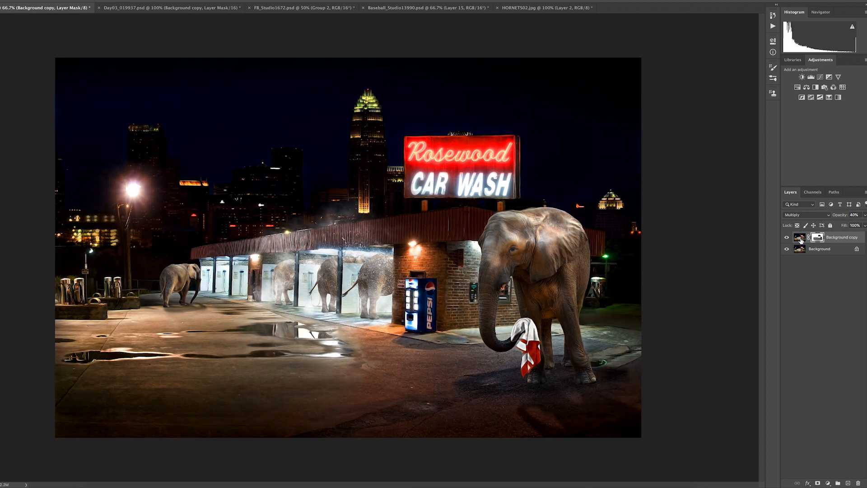